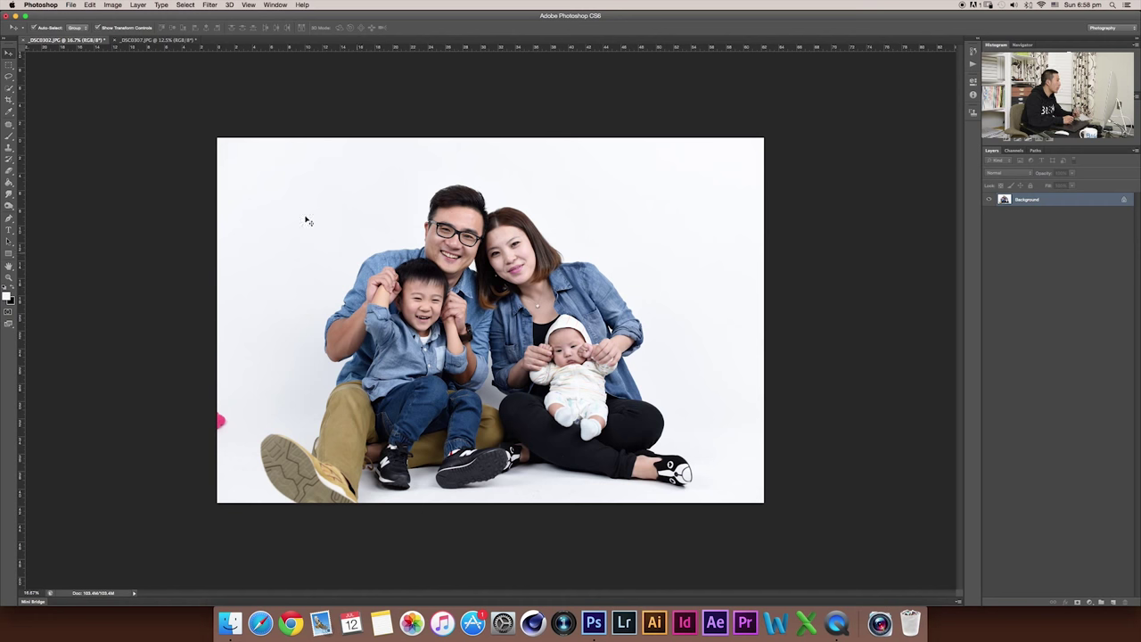
Copy the entire photo in _DSC0307.JPG and paste it as a new layer into _DSC0302.JPG
click(142, 40)
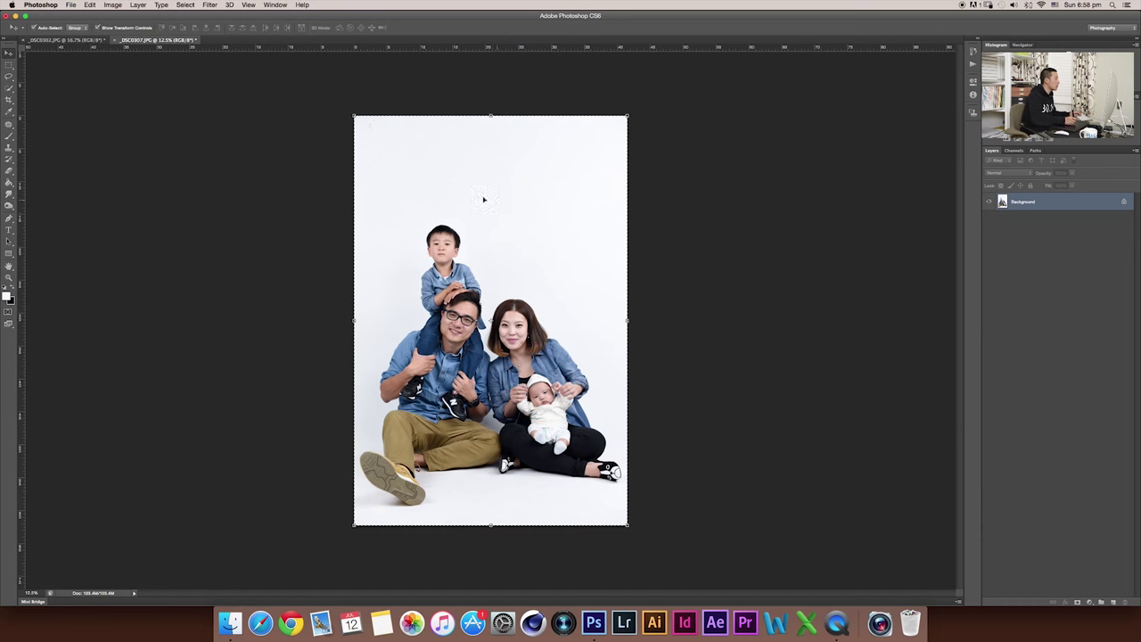
click(69, 41)
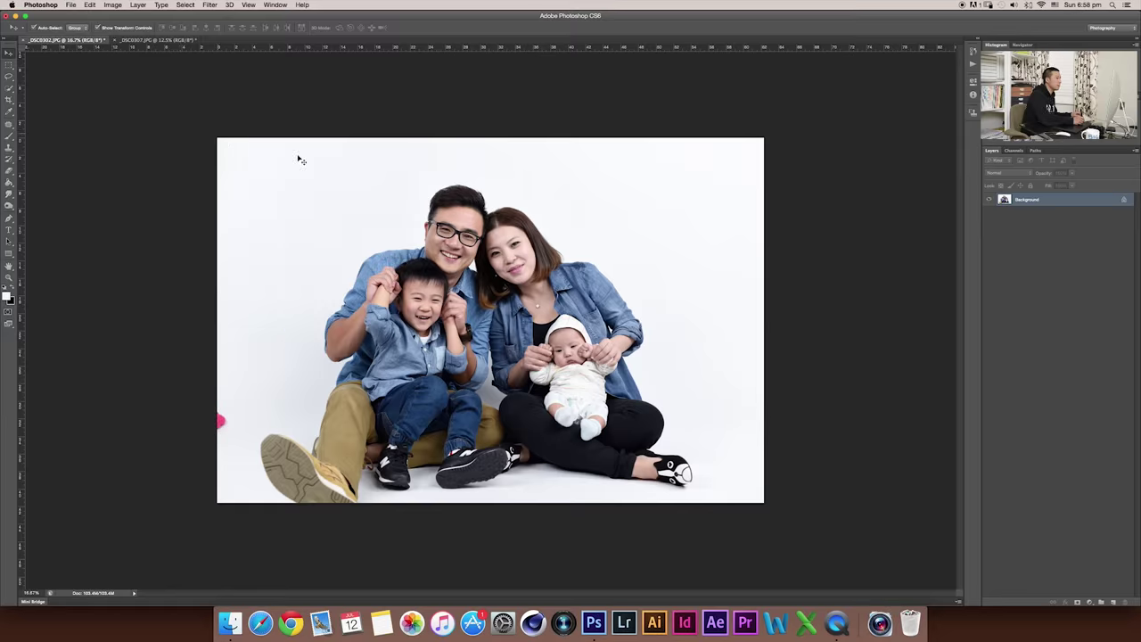
key(super+v)
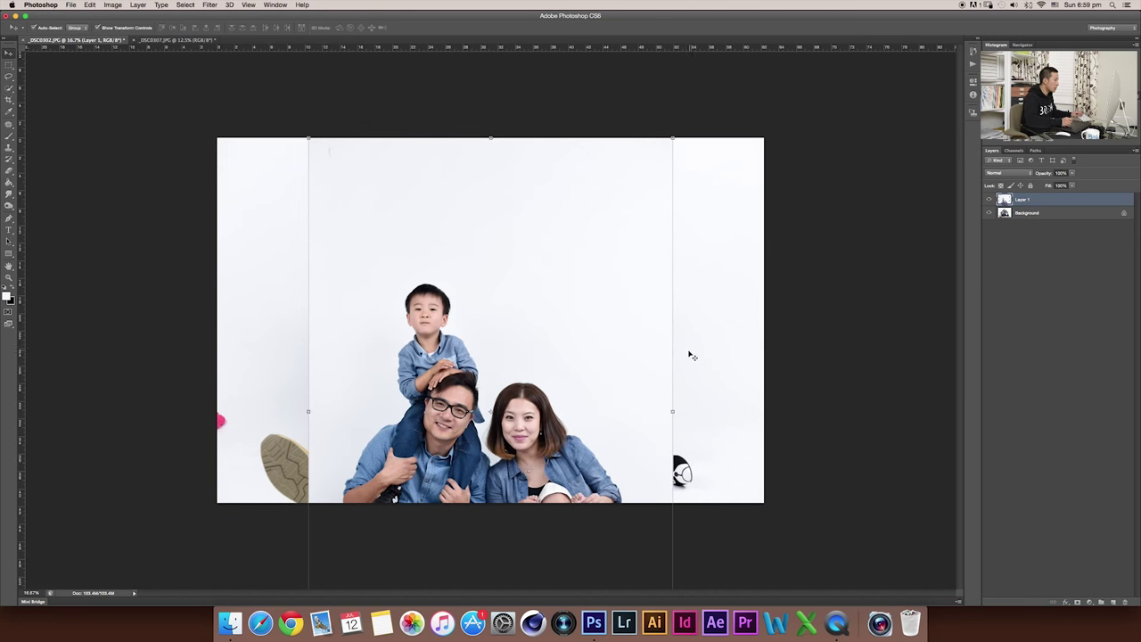
key(super+minus)
key(super+minus)
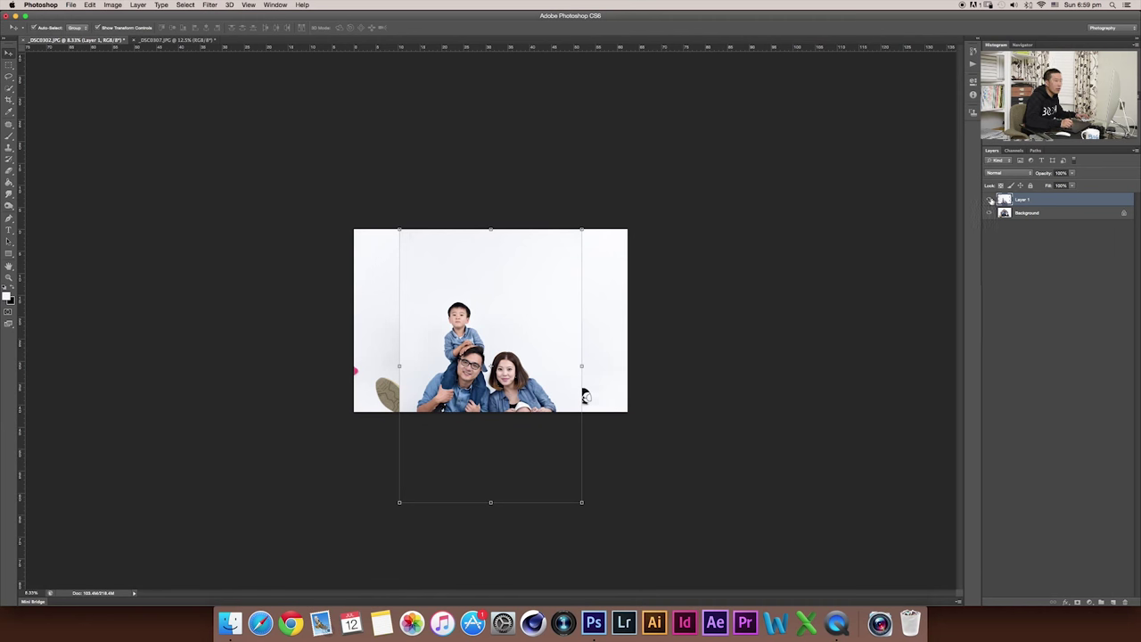
Hide the pasted Layer 1 and convert the locked Background into a regular layer named background
click(989, 200)
click(1054, 215)
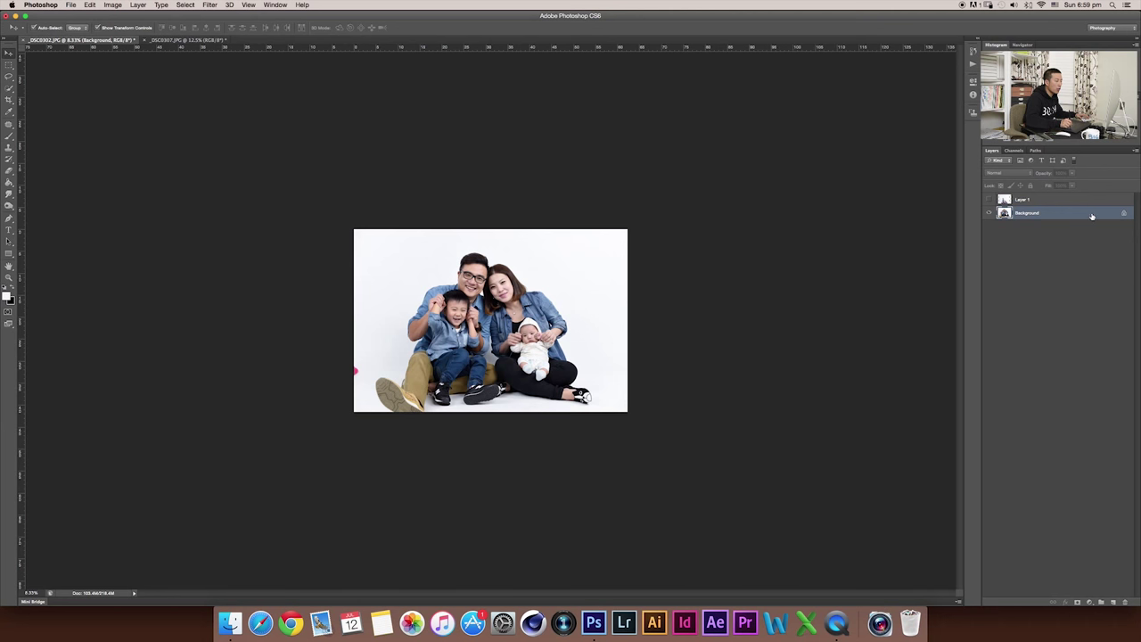
double_click(1058, 217)
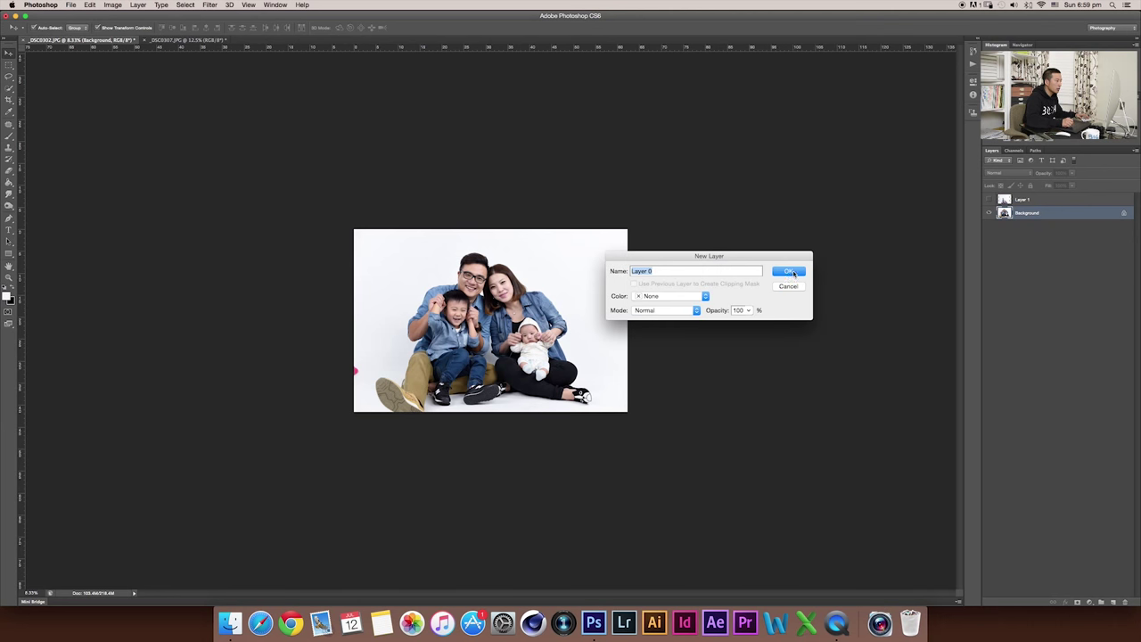
text(background)
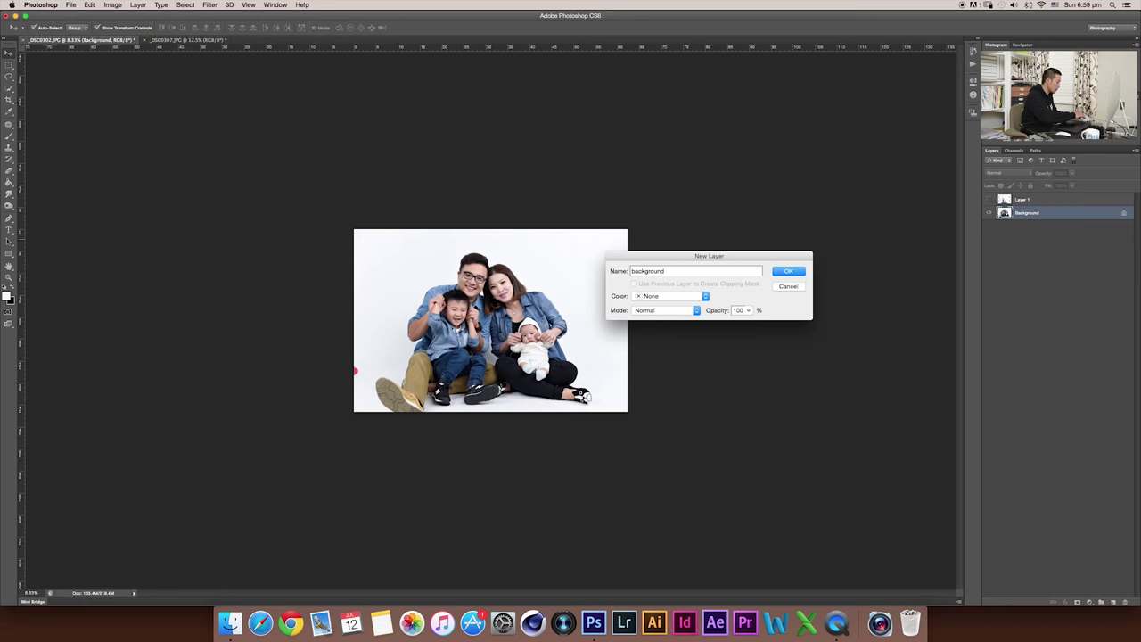
key(Return)
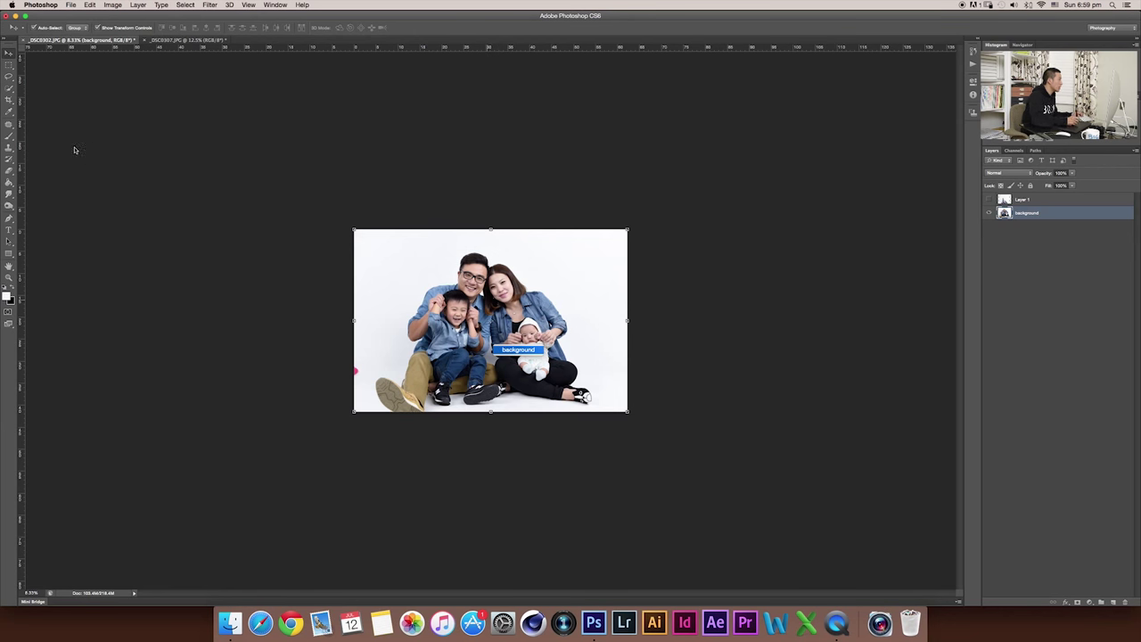
Extend the canvas beyond the photo's left and bottom edges with the Crop tool
click(8, 100)
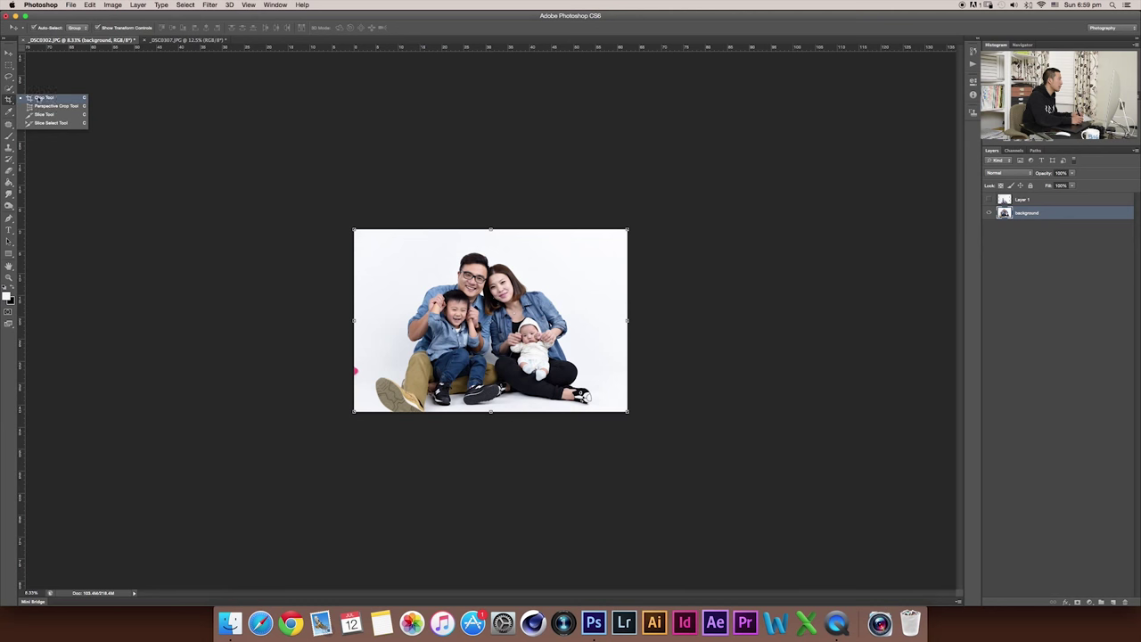
click(45, 99)
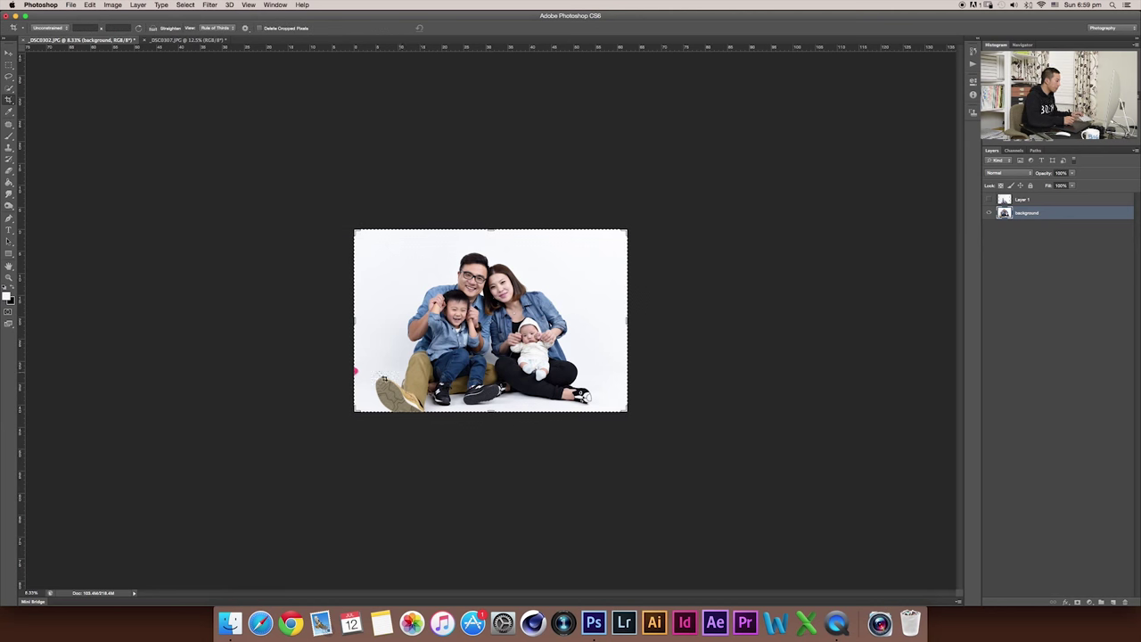
drag(355, 413, 340, 424)
key(Return)
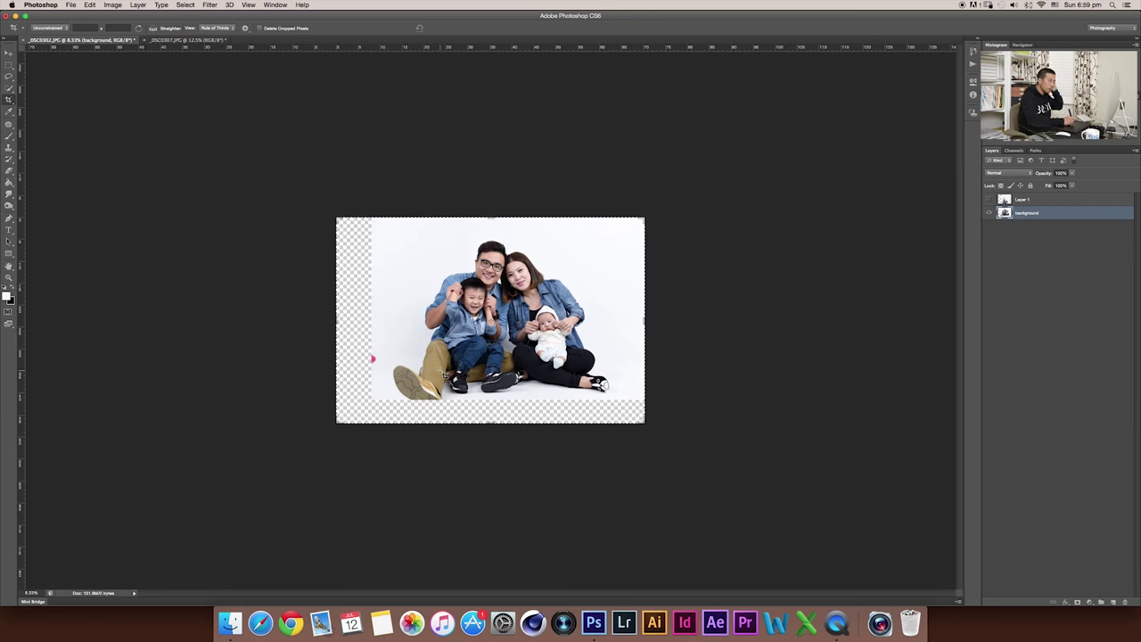
Add a new layer filled with the sampled near-white studio backdrop colour and place it beneath the background layer
key(super+plus)
key(super+plus)
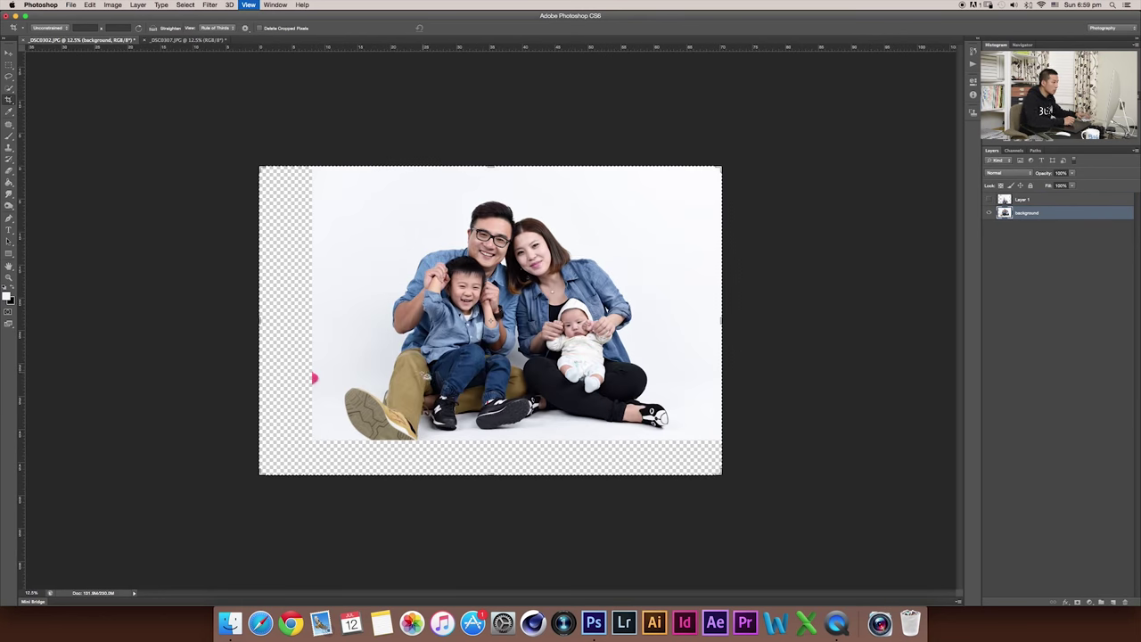
key(super+minus)
key(super+plus)
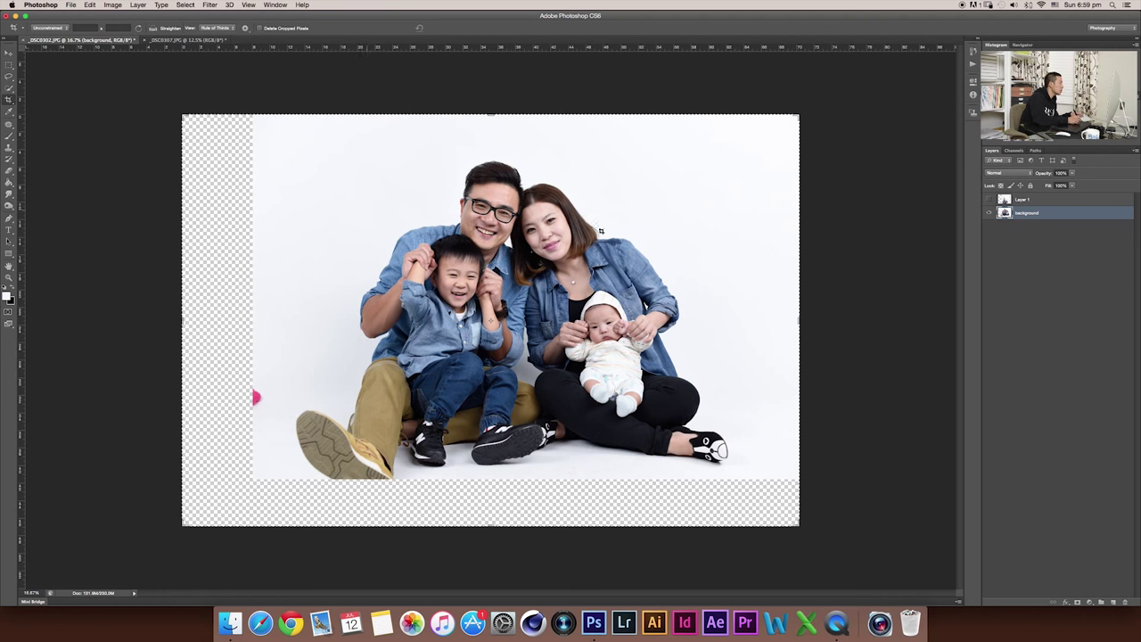
click(1113, 604)
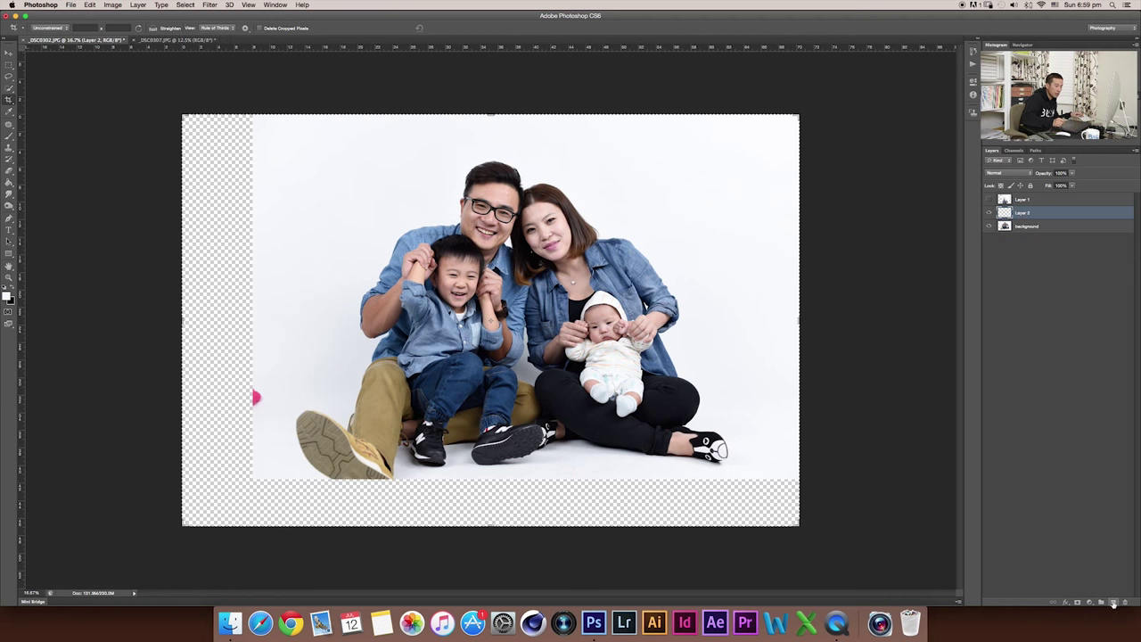
click(8, 184)
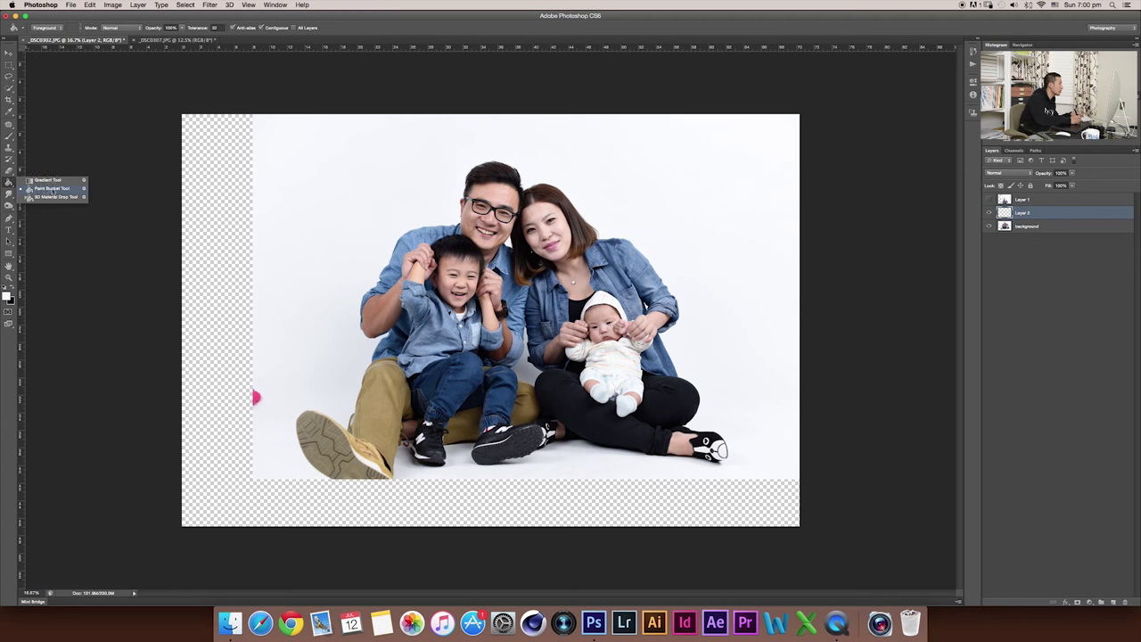
click(59, 188)
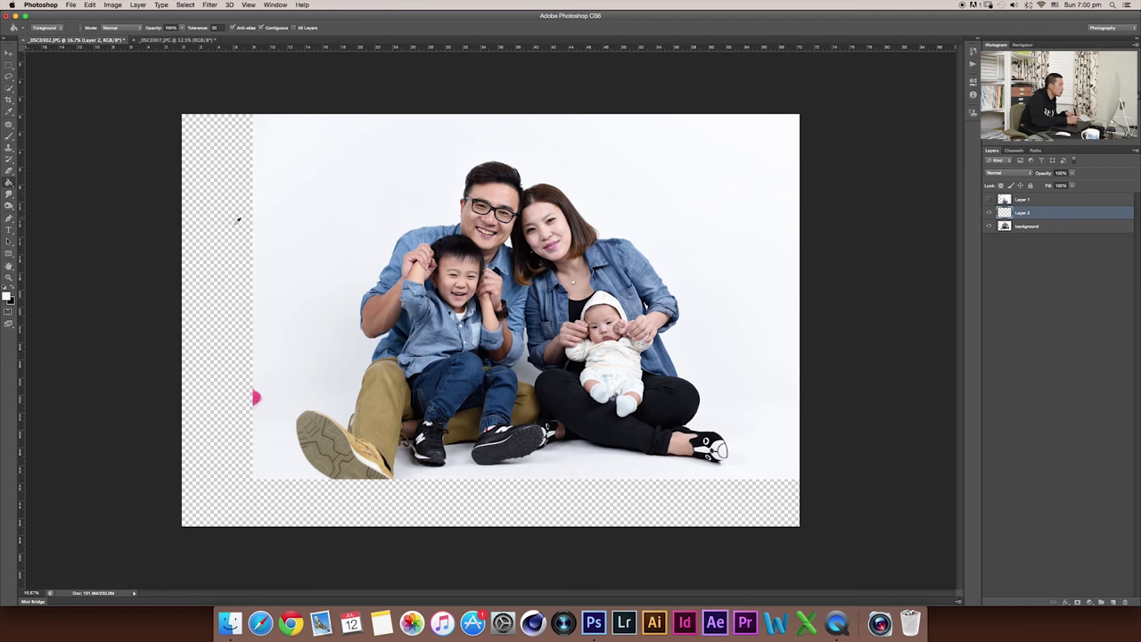
click(263, 241)
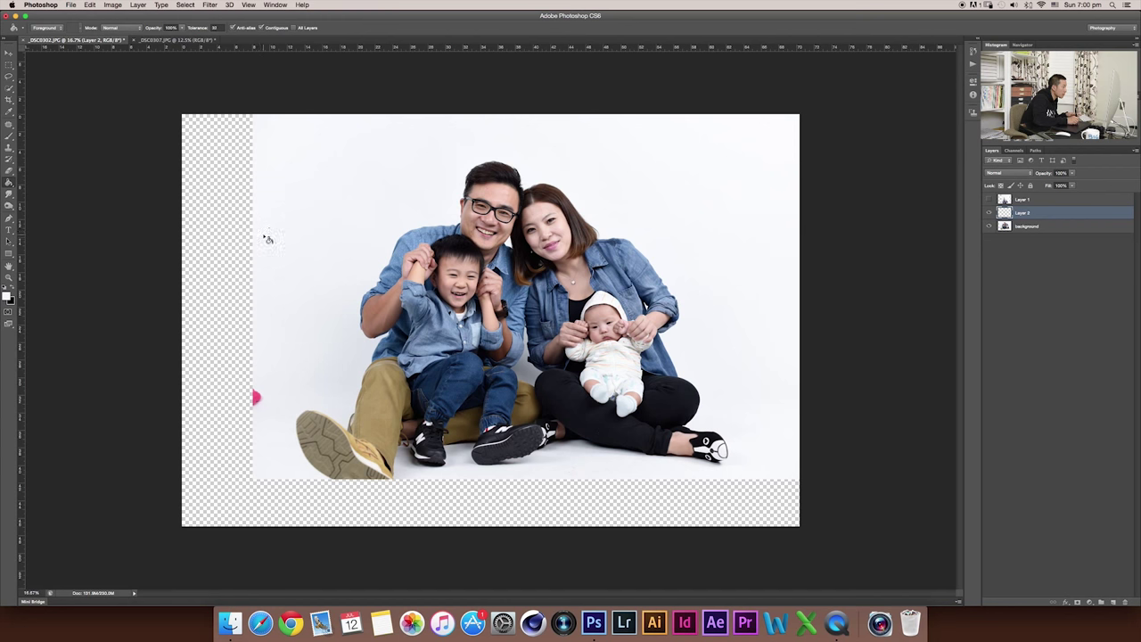
click(259, 229)
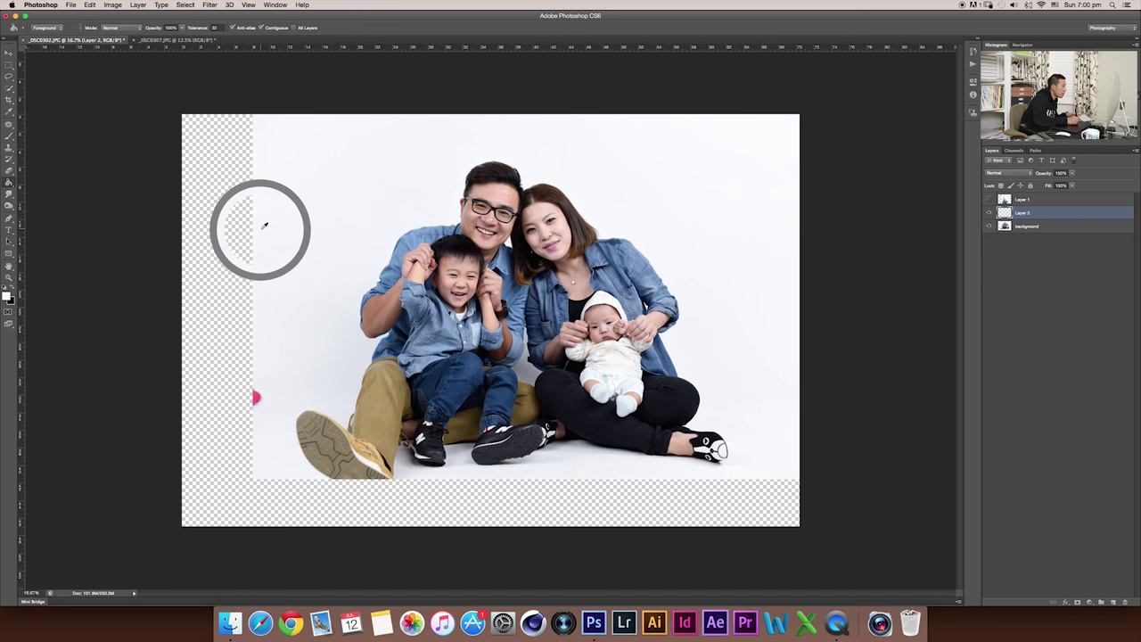
click(214, 240)
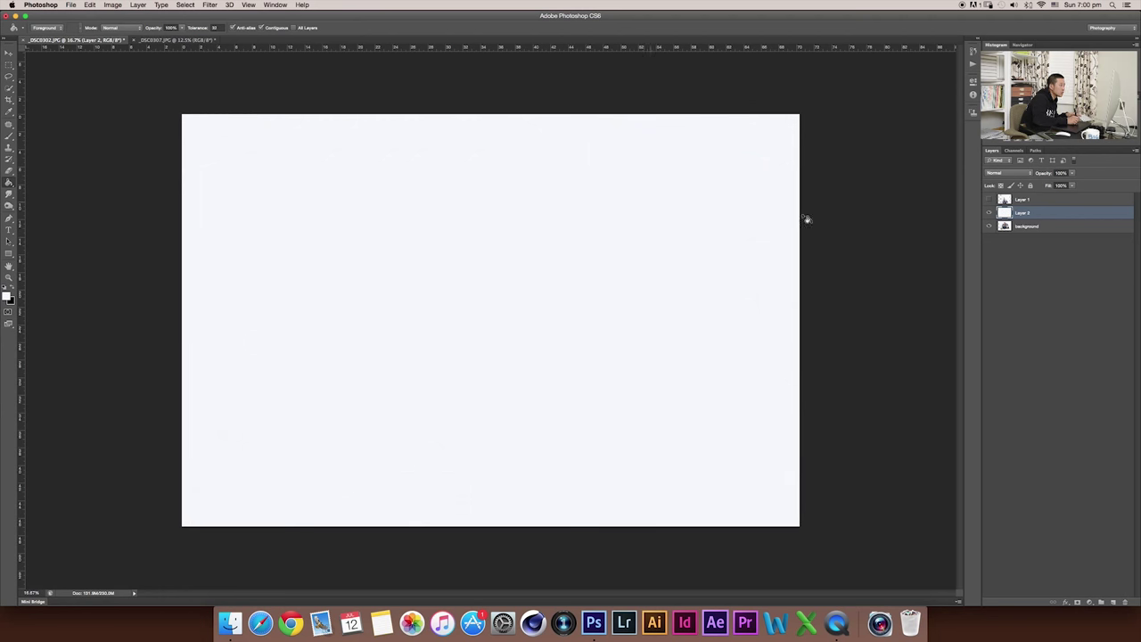
drag(1065, 214, 1060, 237)
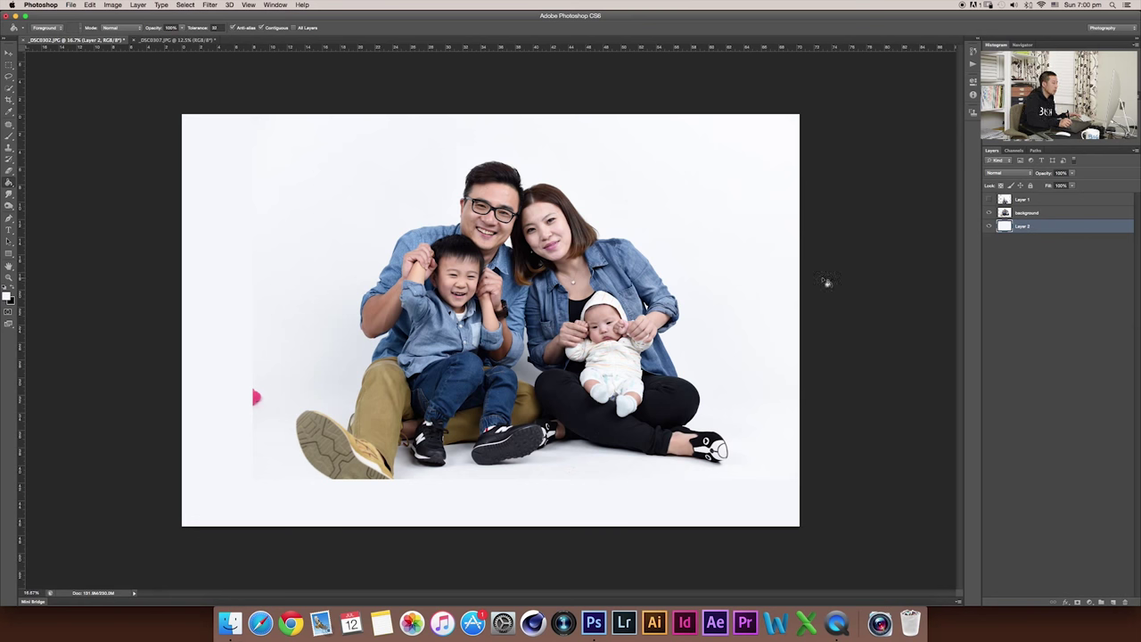
Show Layer 1 and move it up and slightly left so the seated family's feet lie inside the canvas
key(super+equal)
key(super+minus)
click(989, 199)
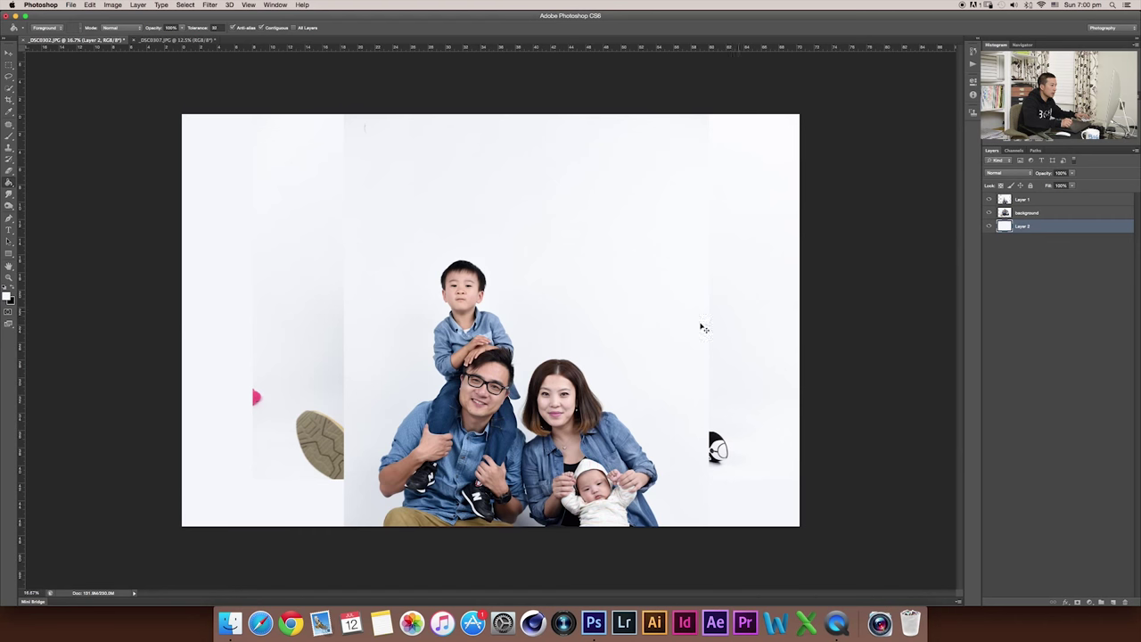
key(super+minus)
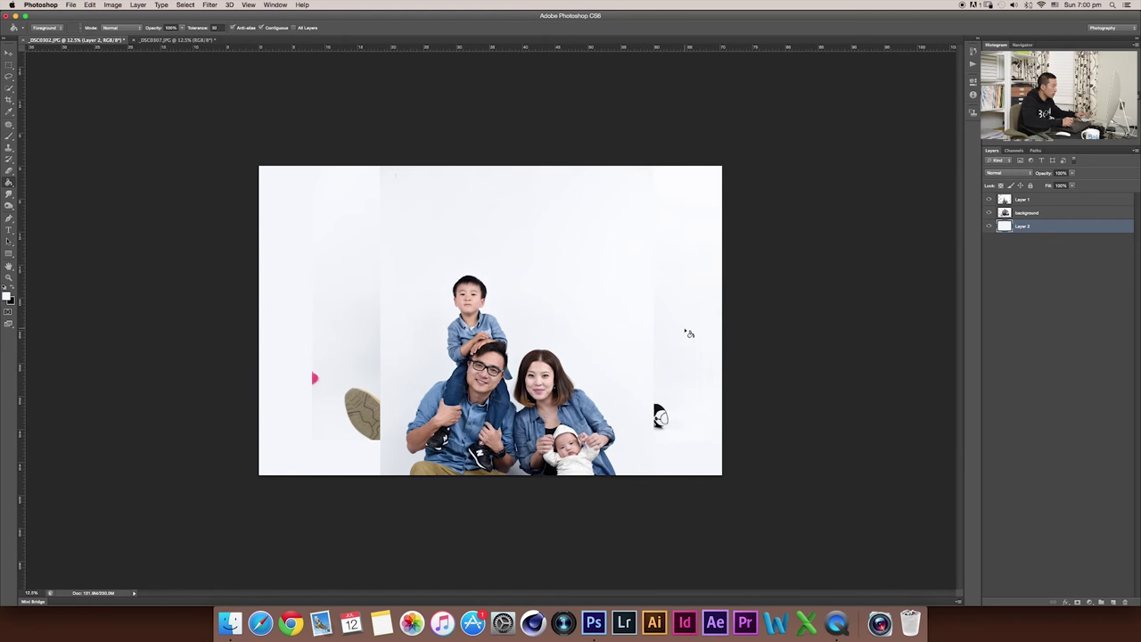
key(v)
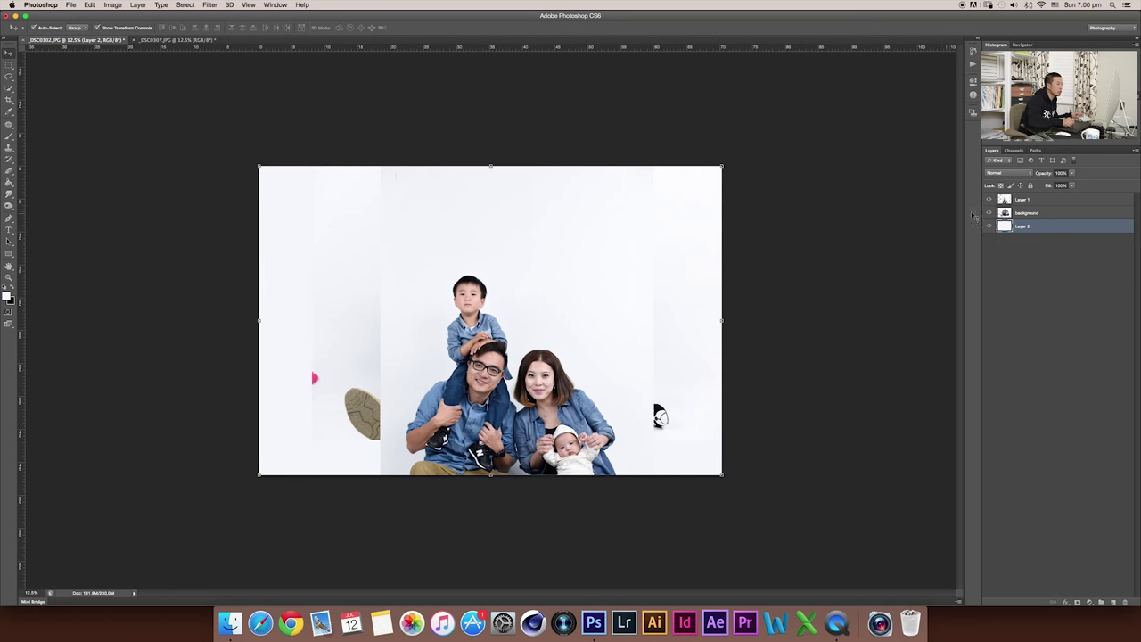
click(1022, 201)
drag(579, 326, 584, 209)
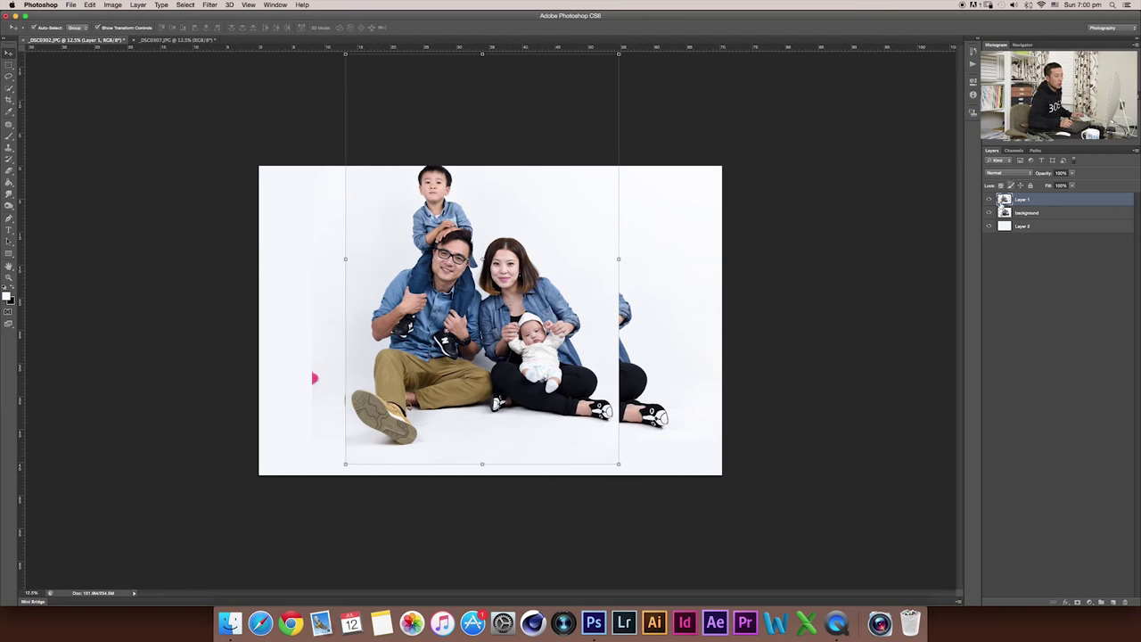
Lower Layer 1's opacity to about 55% and rotate it about 10° clockwise, aligning the father's shoe sole with the photo below
drag(1044, 174, 1026, 180)
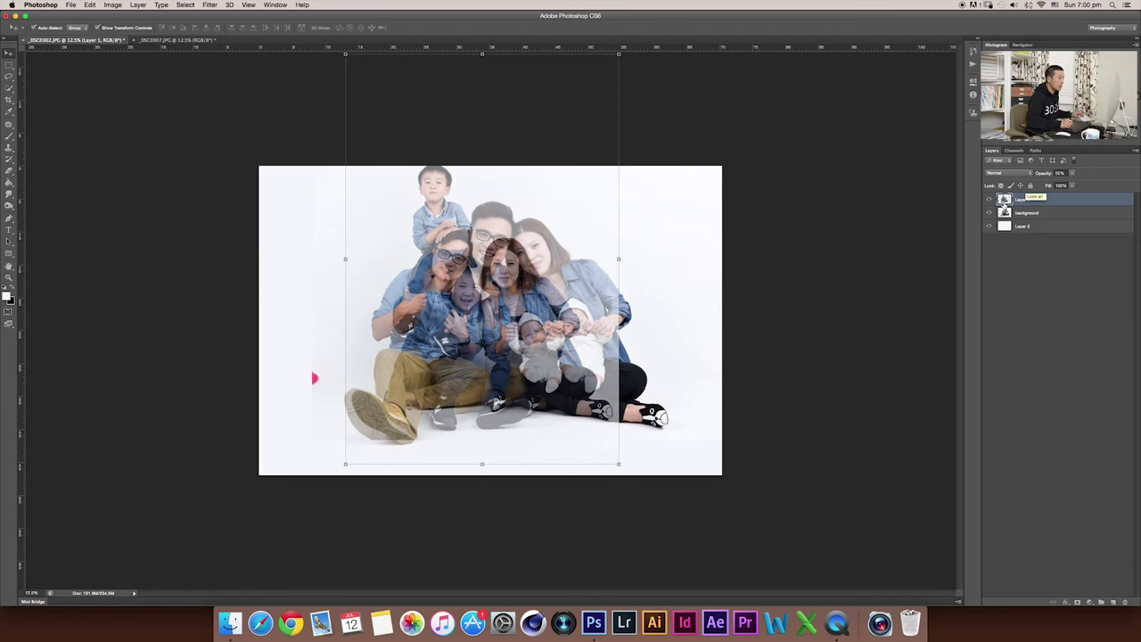
drag(519, 388, 514, 387)
drag(623, 472, 579, 492)
drag(513, 400, 537, 410)
key(super+plus)
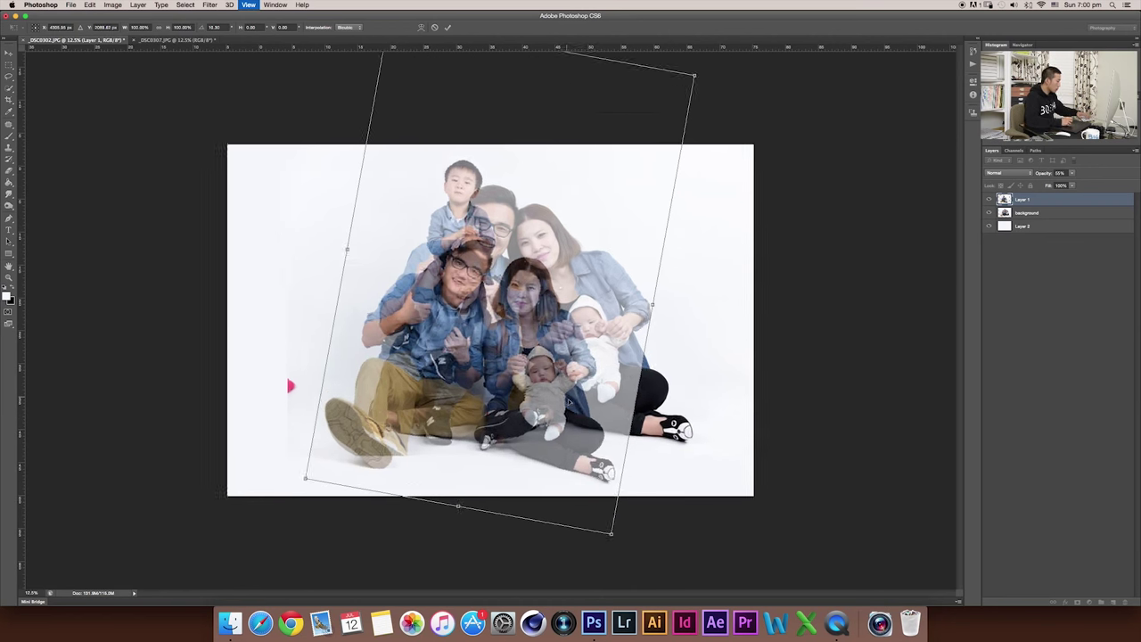
key(super+plus)
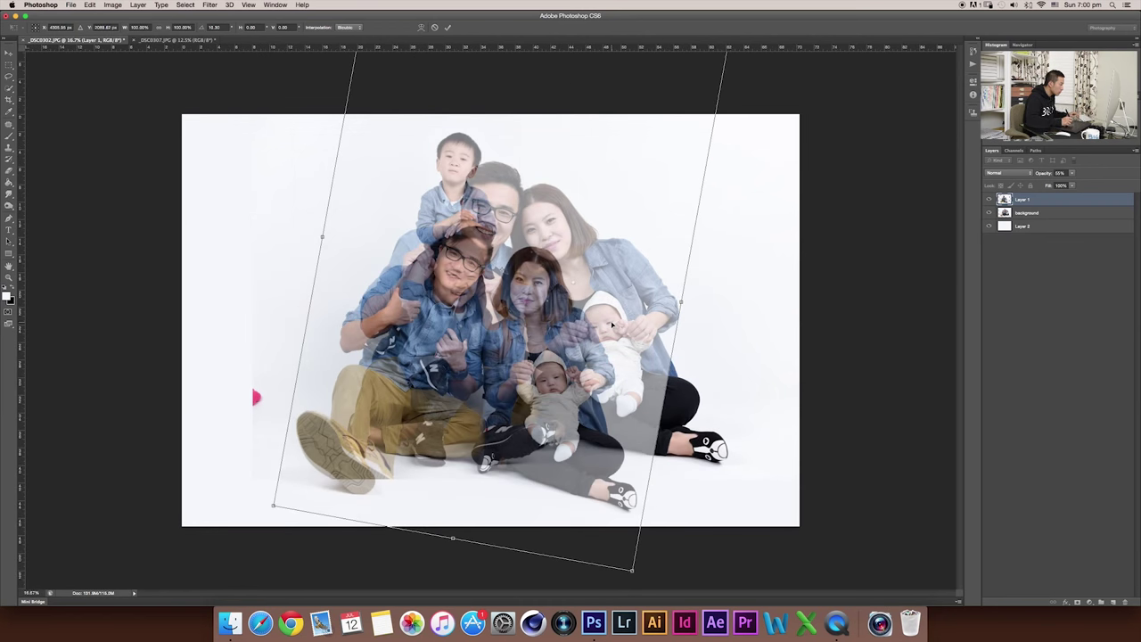
drag(337, 431, 337, 433)
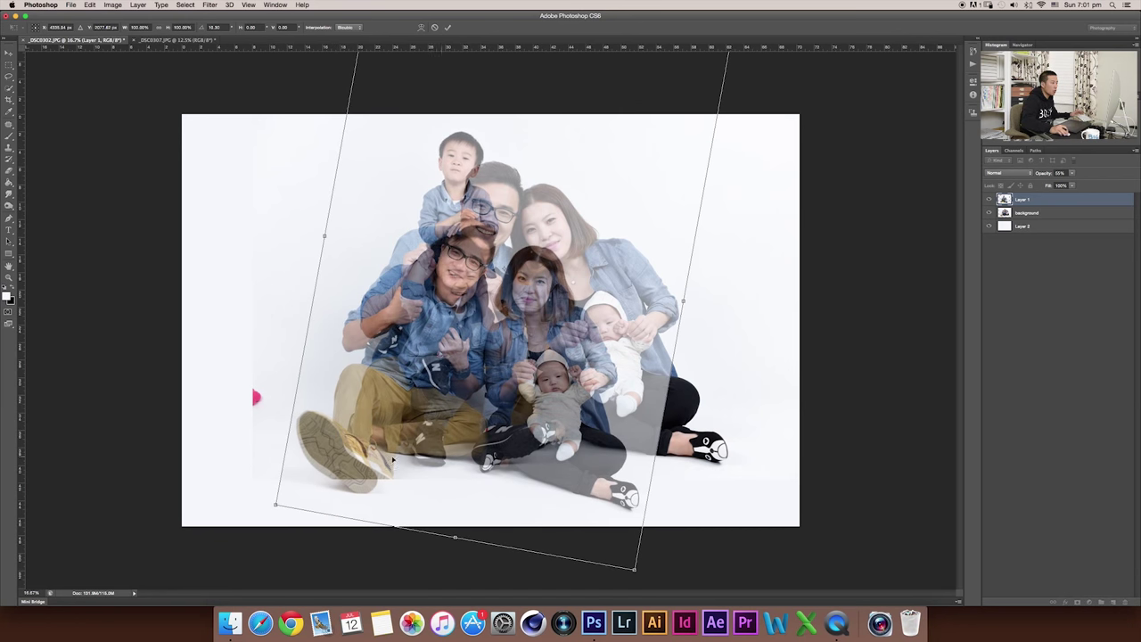
drag(336, 450, 334, 450)
Scale Layer 1 up proportionally to about 112% and reposition it over the father's shoe in the photo below
drag(636, 570, 654, 604)
drag(574, 501, 575, 472)
drag(652, 578, 660, 596)
drag(579, 498, 582, 487)
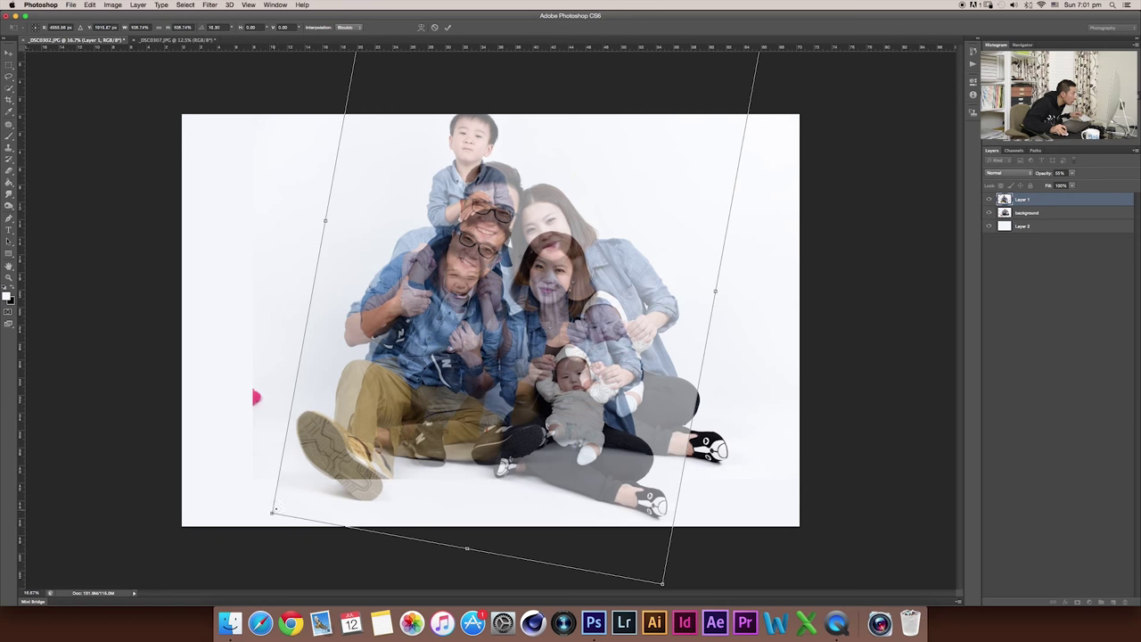
drag(272, 514, 257, 529)
drag(498, 524, 513, 512)
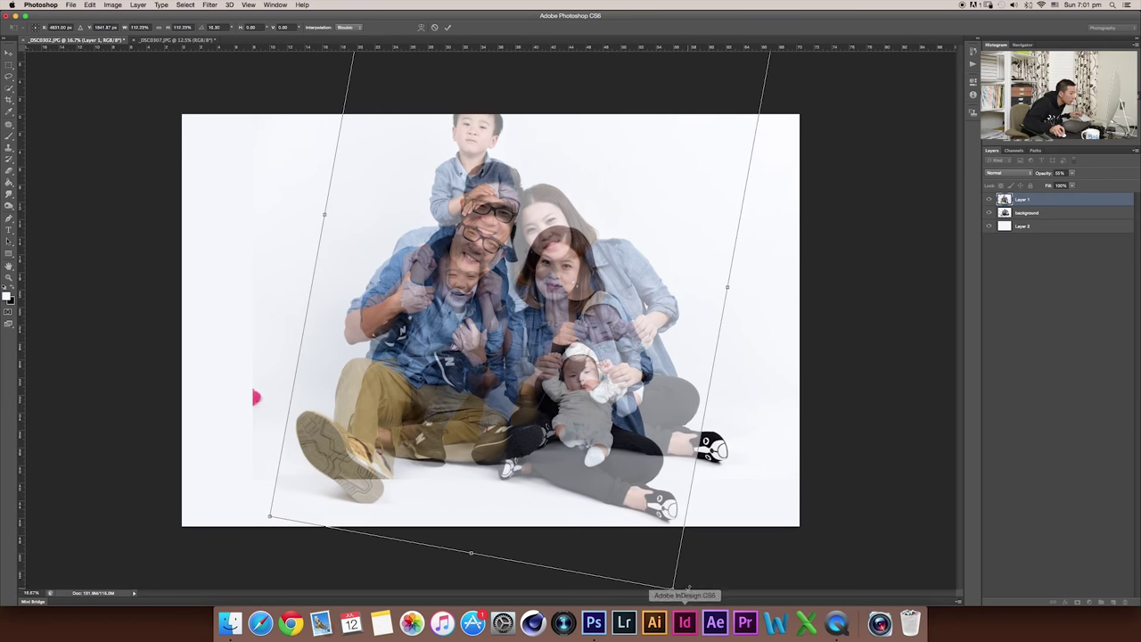
Reduce Layer 1's rotation to about 8.8° and realign the father's shoe with the photo below
drag(687, 588, 697, 581)
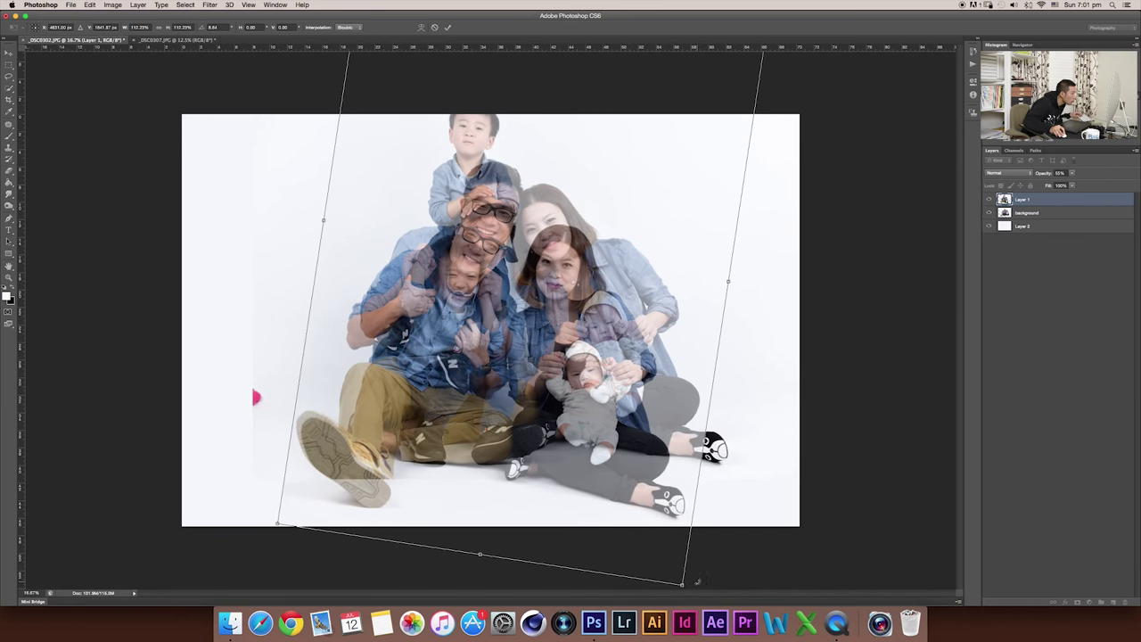
drag(323, 445, 319, 437)
drag(531, 453, 526, 455)
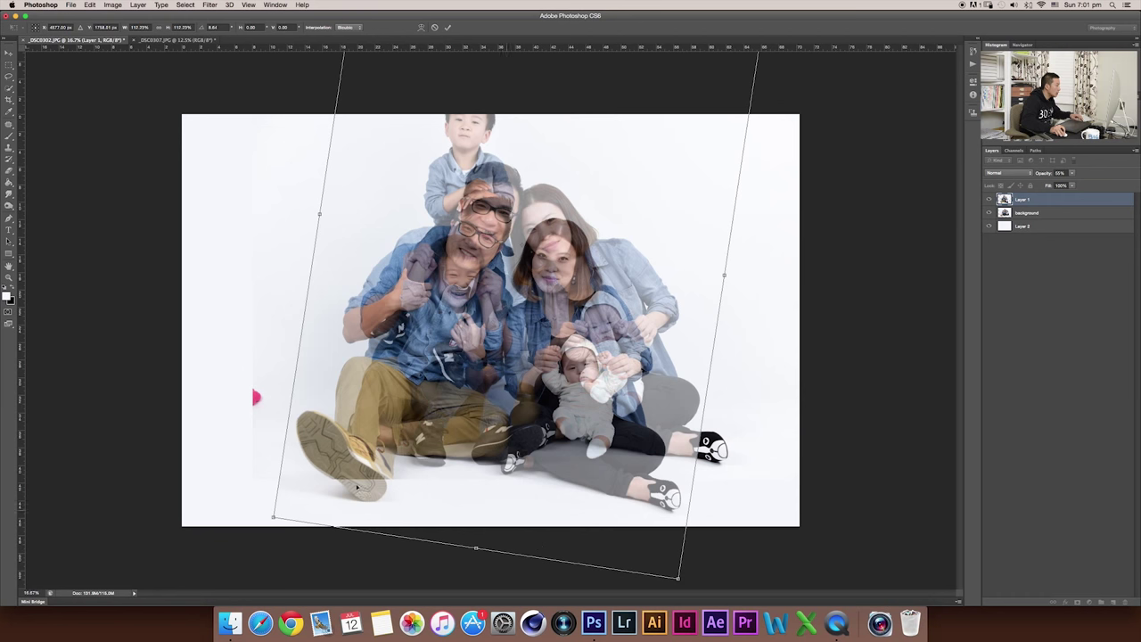
Scale Layer 1 up slightly further in proportion and reposition it so the father's shoe sole overlaps the photo below
drag(273, 517, 266, 525)
drag(439, 512, 422, 497)
drag(279, 522, 232, 526)
drag(365, 510, 379, 486)
drag(378, 486, 378, 482)
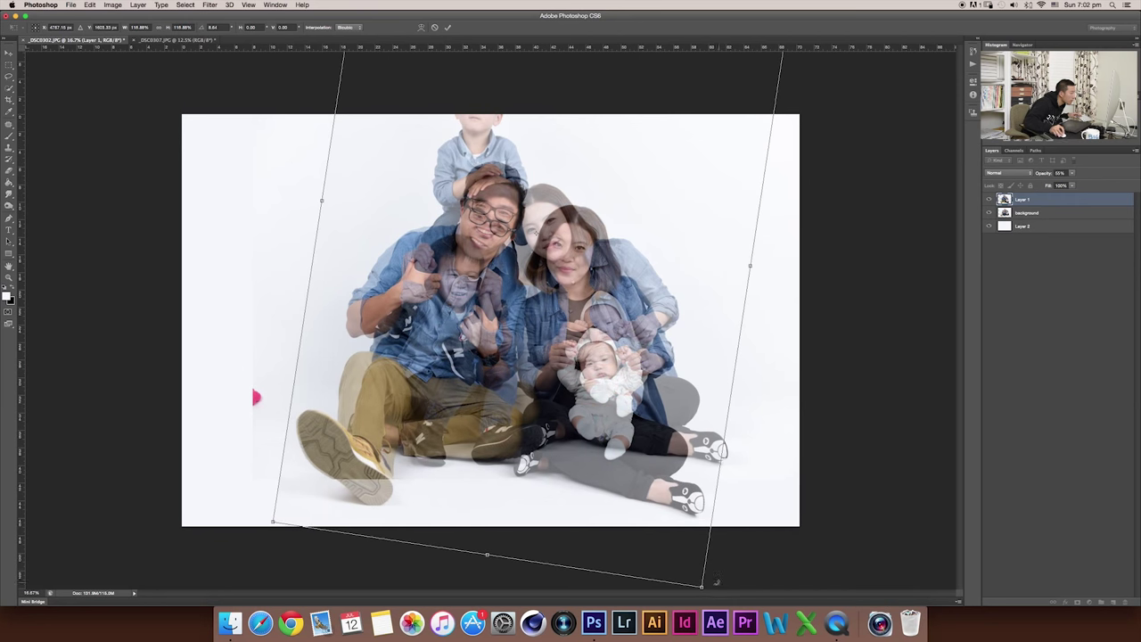
Reduce Layer 1's rotation to about 7.9°, nudge it until the father's shoe lines up, and apply the transformation
drag(711, 585, 716, 578)
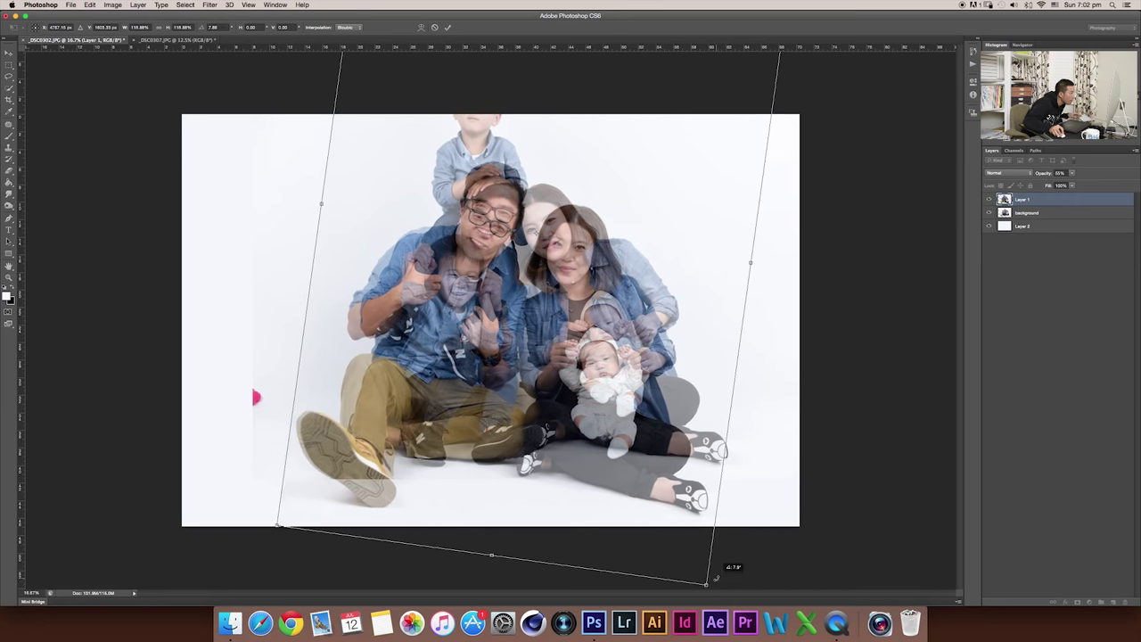
drag(377, 495, 374, 494)
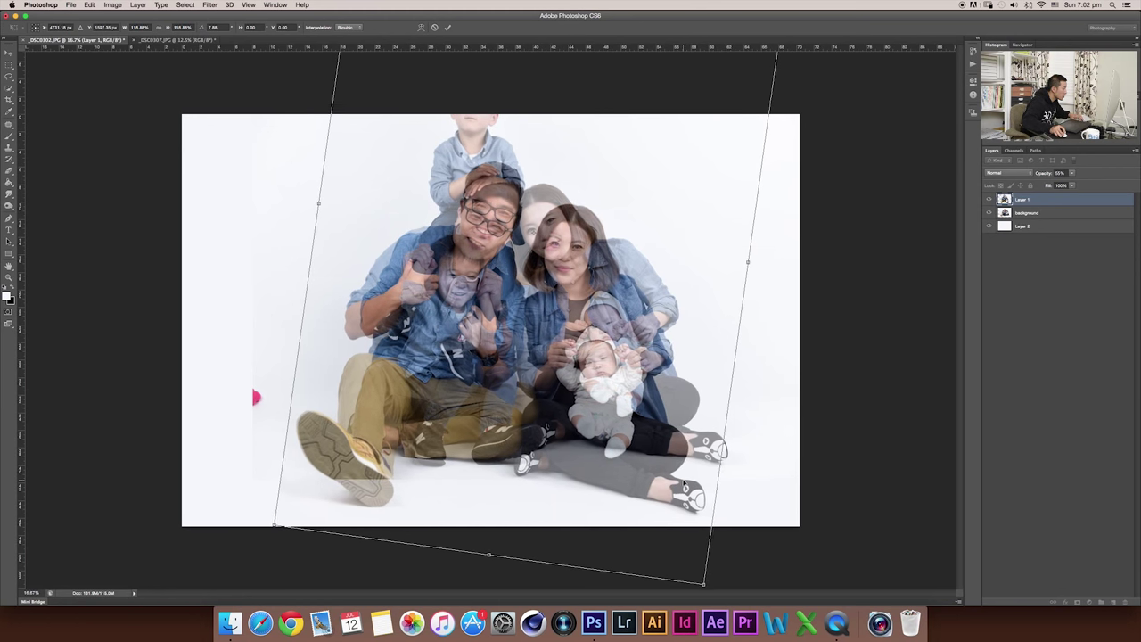
key(Up)
key(Left)
key(Left)
key(Left)
key(Right)
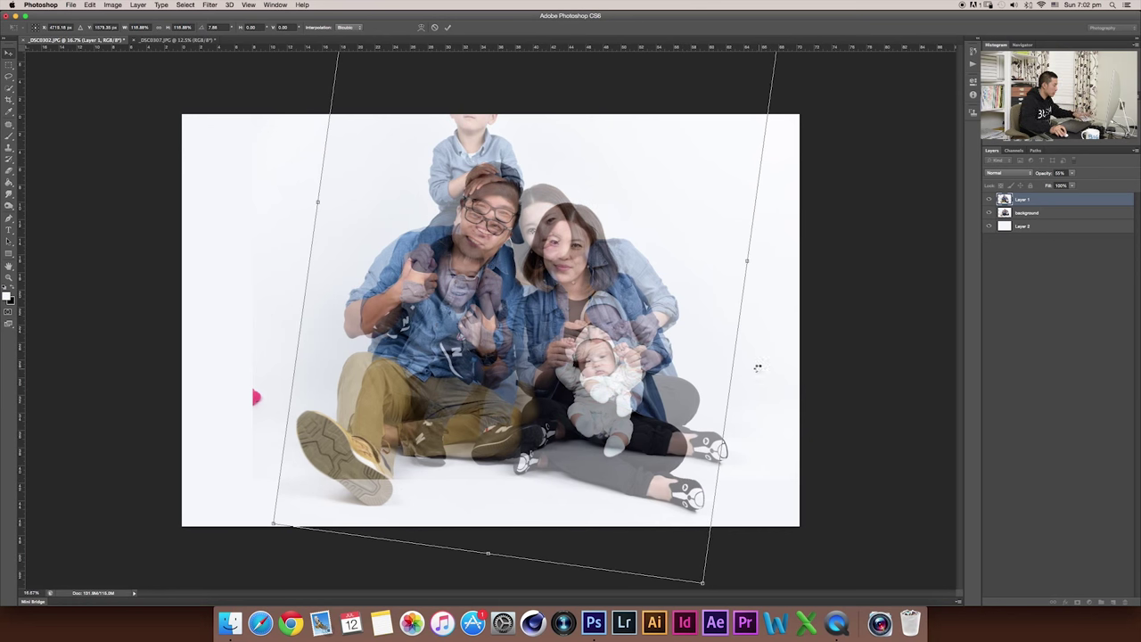
key(Return)
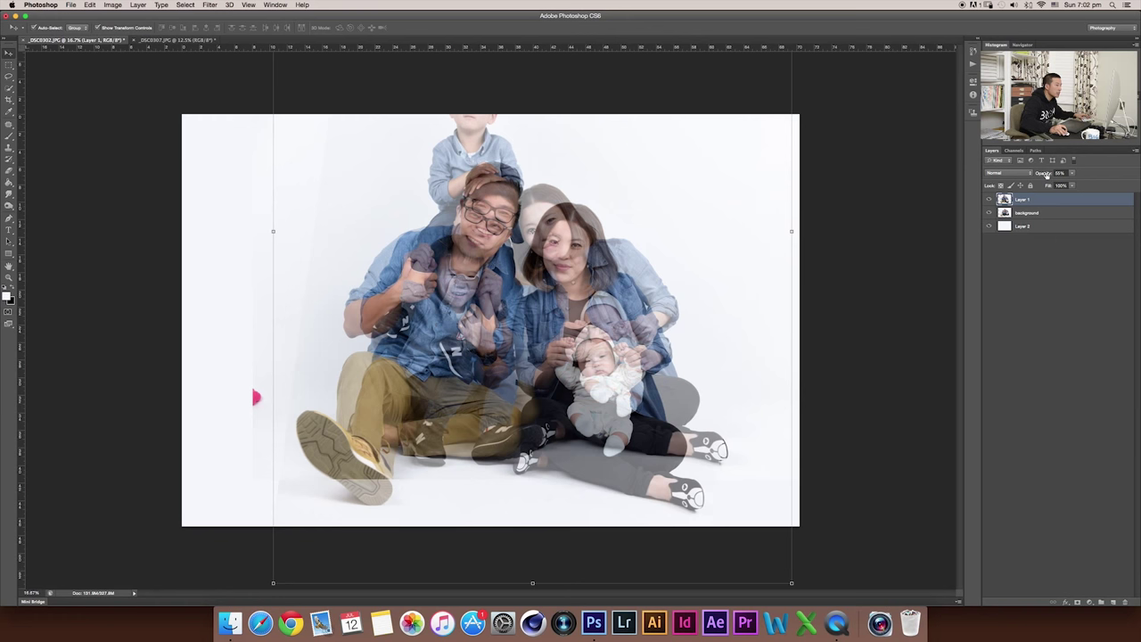
Restore Layer 1 to 100% opacity and hide it completely behind a black layer mask
drag(1122, 184, 1130, 186)
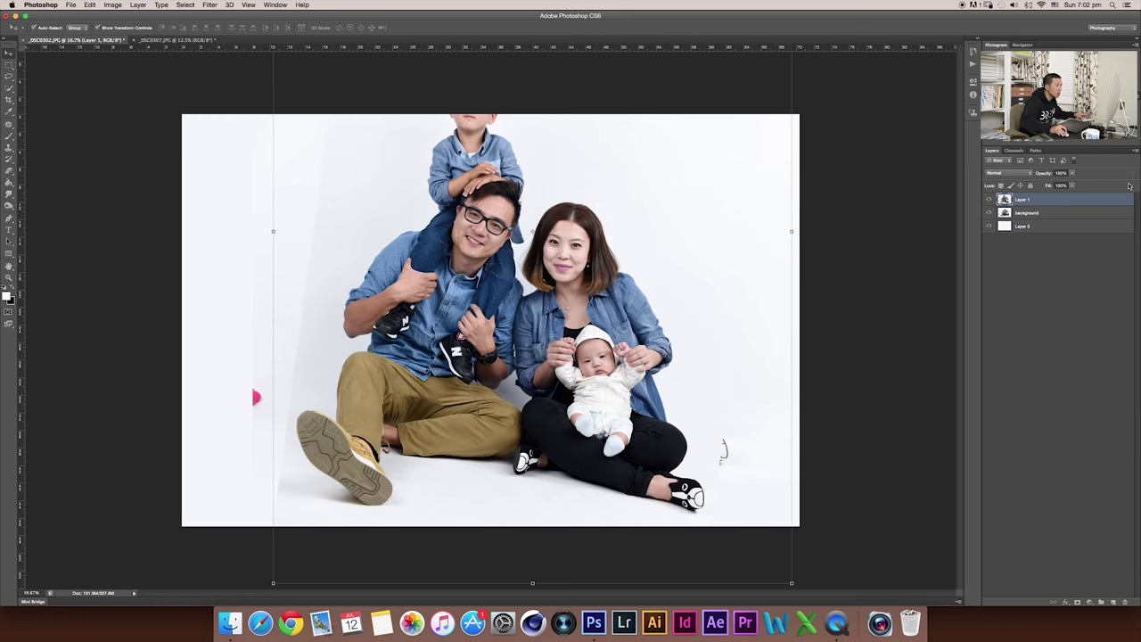
click(1078, 603)
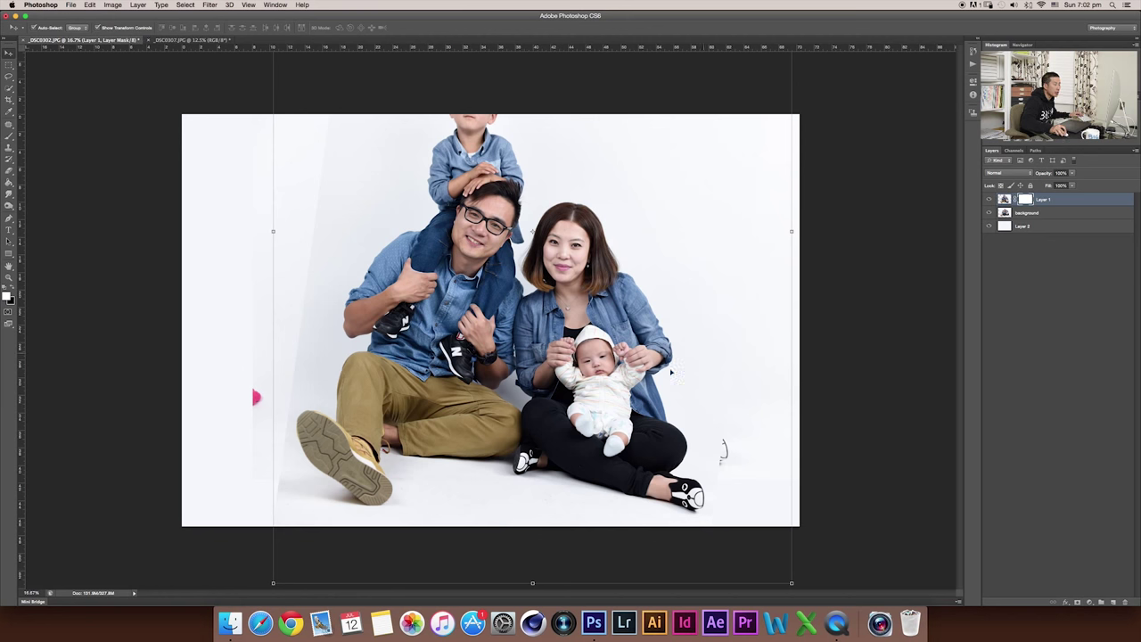
key(super+i)
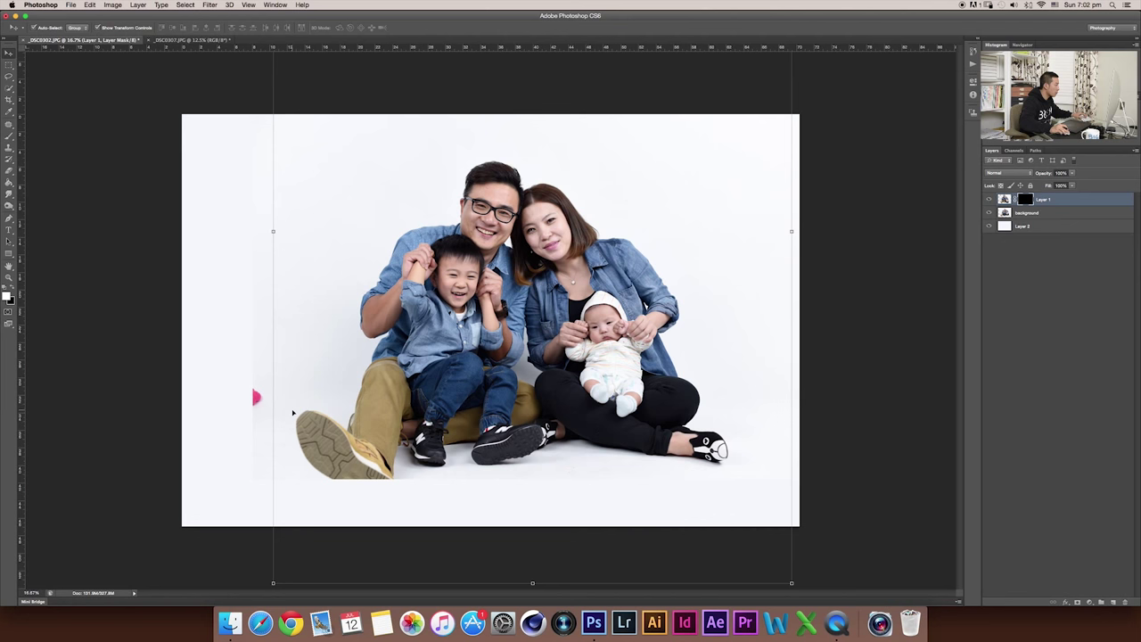
Paint white on Layer 1's mask with the Brush to reveal the cut-off lower part of the father's shoe sole
key(super+plus)
drag(317, 468, 515, 248)
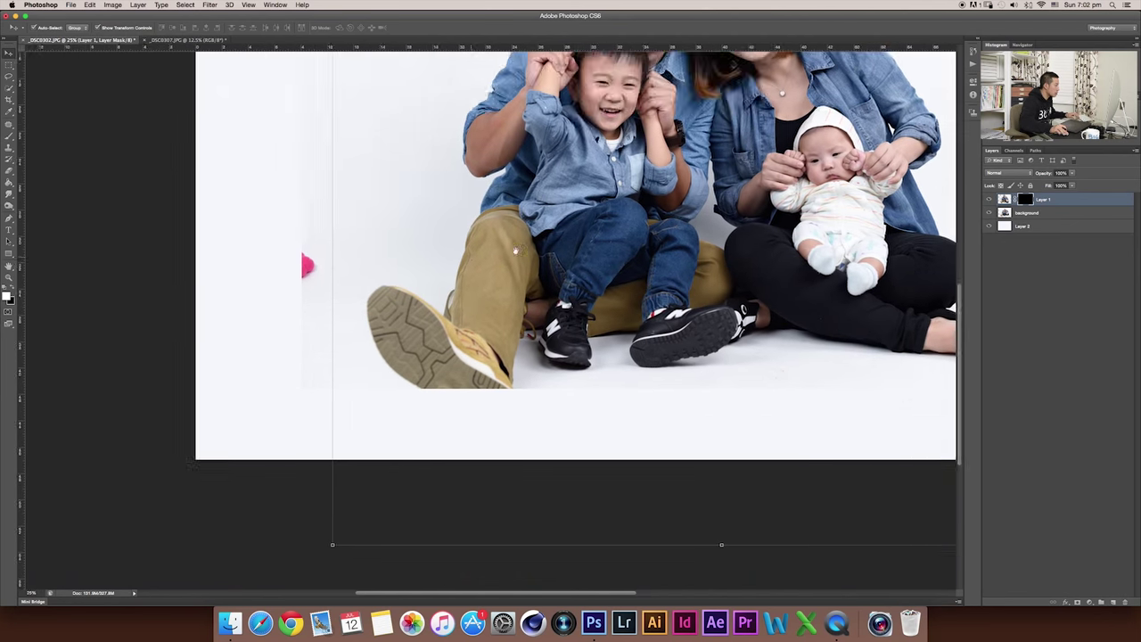
key(super+equal)
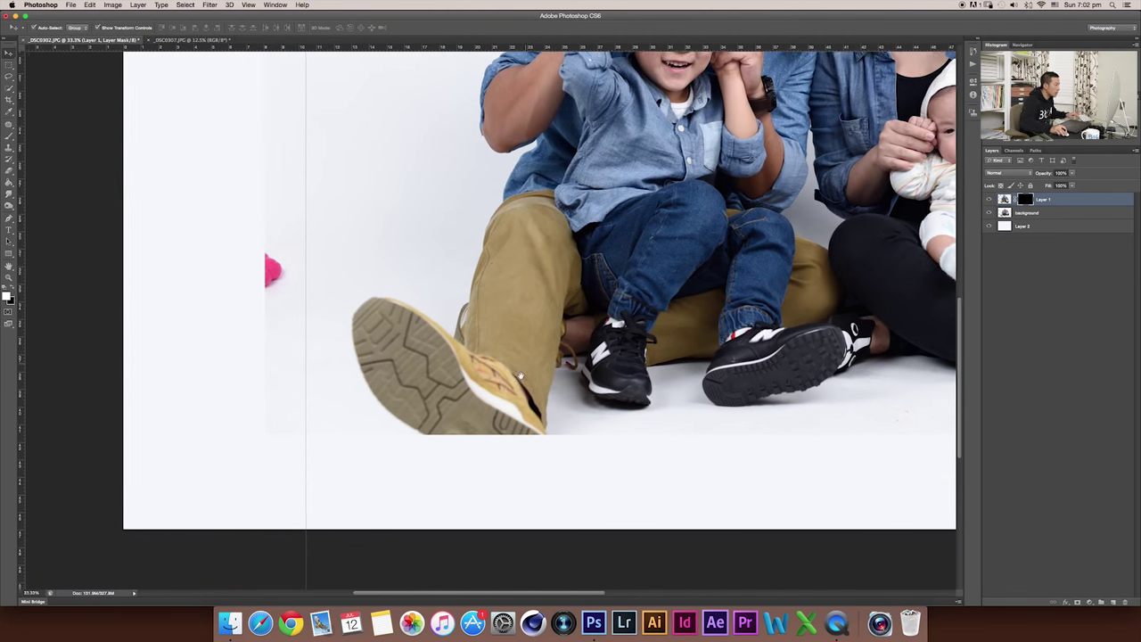
key(b)
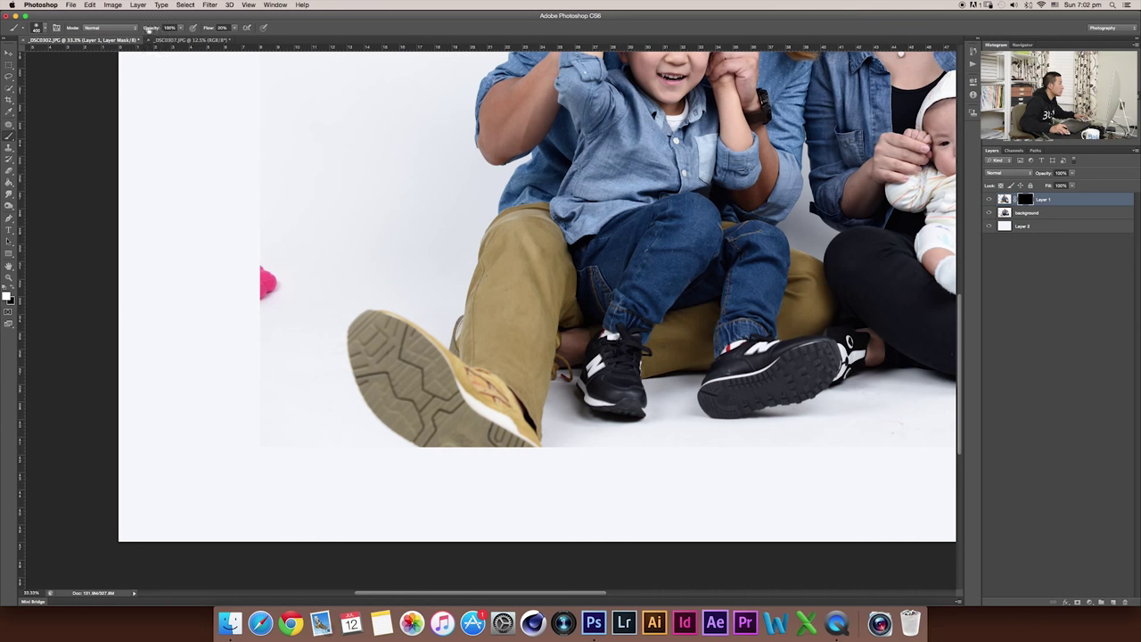
mouse_move(455, 452)
mouse_down()
mouse_move(420, 446)
mouse_move(481, 478)
mouse_move(519, 464)
mouse_move(522, 485)
mouse_move(485, 490)
mouse_move(493, 494)
mouse_move(385, 423)
mouse_move(343, 335)
mouse_up()
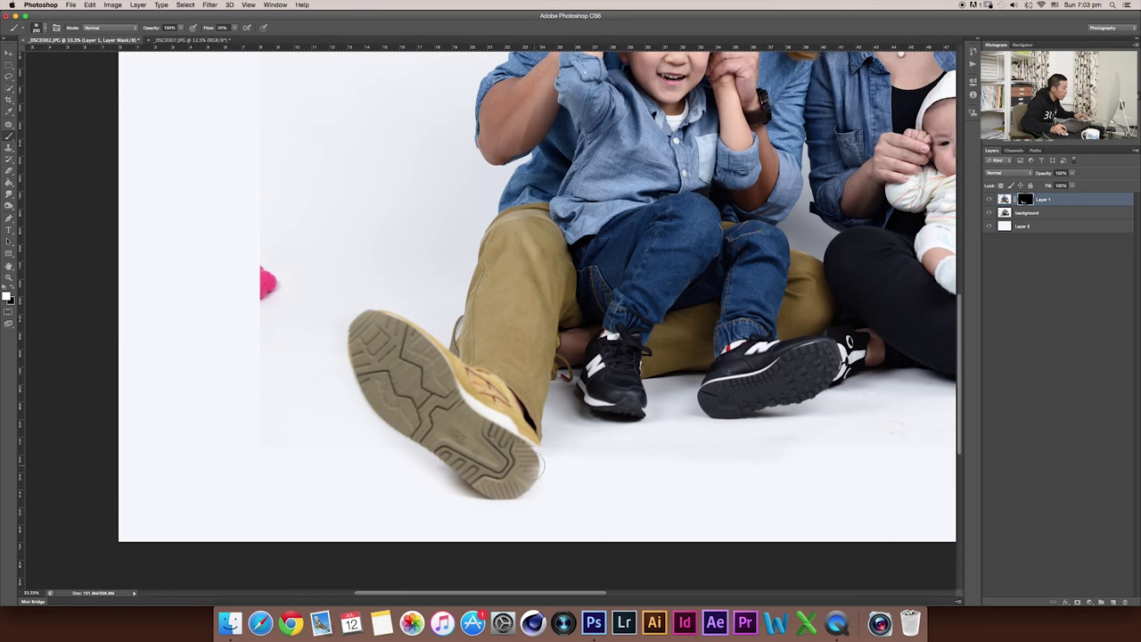
Enlarge the brush and reveal the soft floor shadow beneath the father's shoe on Layer 1's mask
mouse_move(512, 497)
mouse_down()
mouse_move(457, 487)
mouse_move(463, 479)
mouse_move(399, 444)
mouse_move(362, 440)
mouse_move(356, 453)
mouse_move(414, 478)
mouse_move(407, 448)
mouse_up()
key(bracketright)
key(bracketright)
key(bracketright)
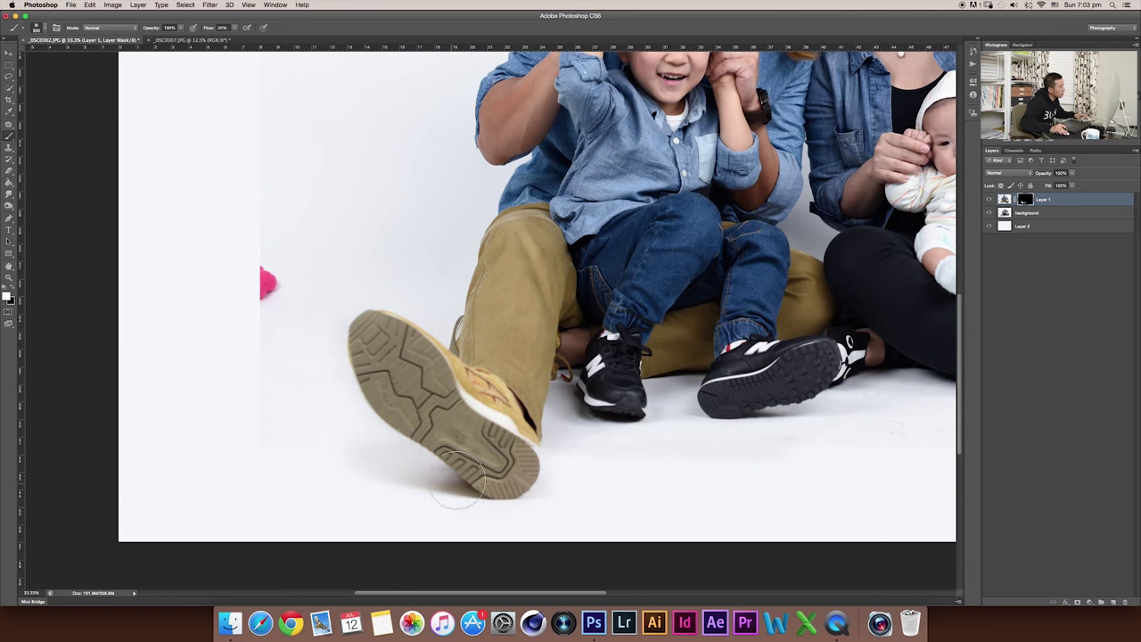
Touch up Layer 1's mask around the shoe with a smaller black brush, and return the foreground colour to white
key(x)
key([)
key([)
key([)
key([)
key([)
key([)
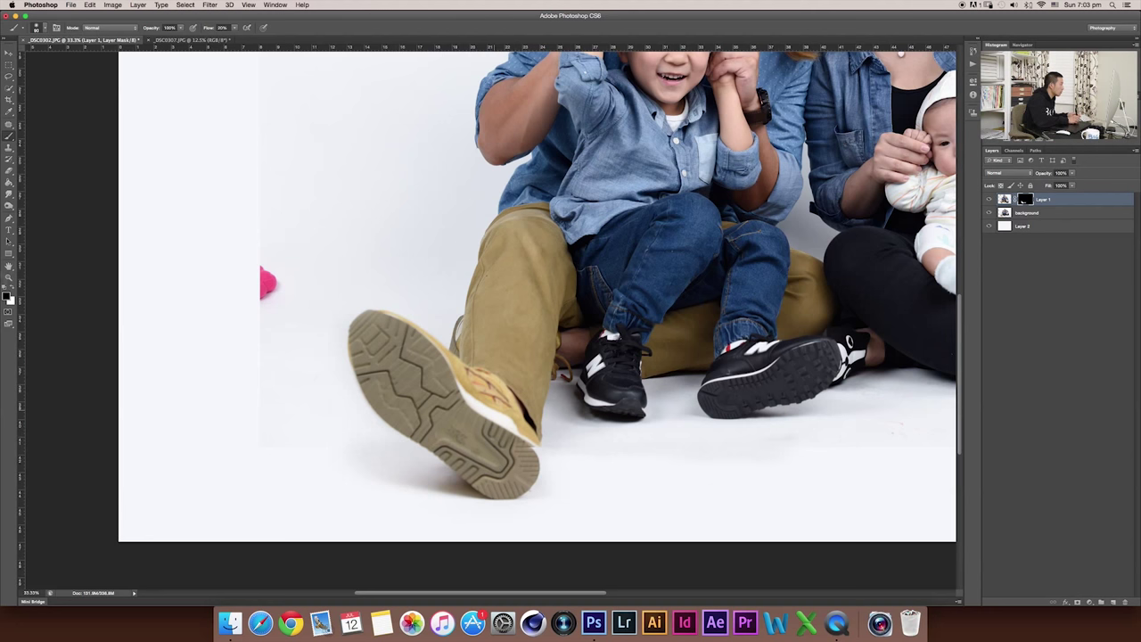
right_click(470, 350)
key(x)
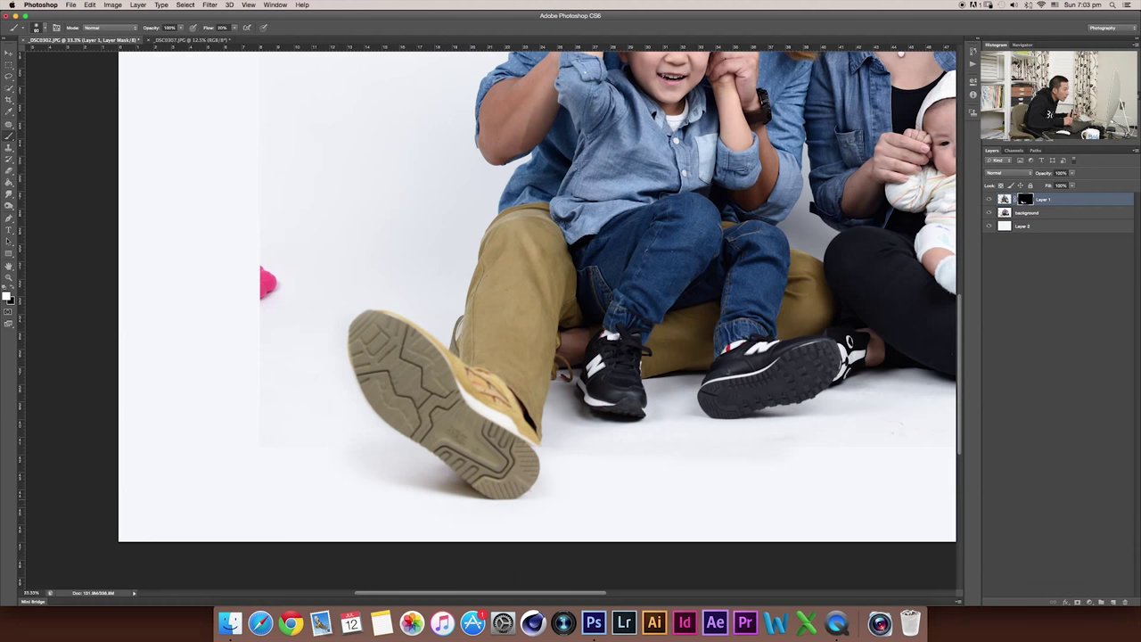
Stamp all visible layers into a new merged layer above Layer 1
key(super+minus)
key(super+minus)
key(super+minus)
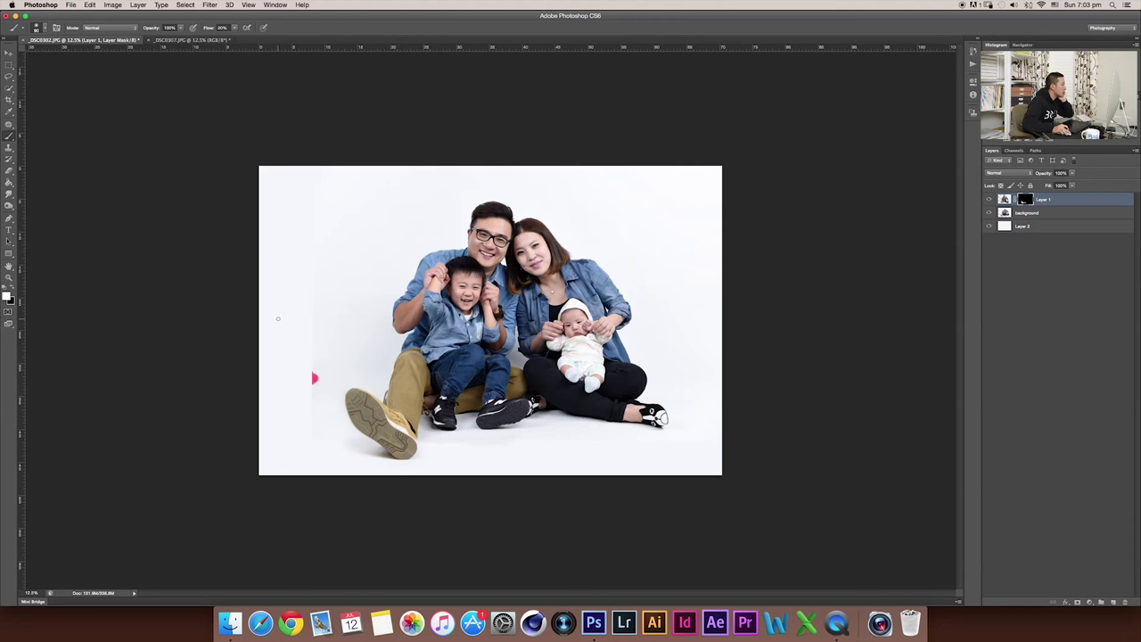
click(1036, 213)
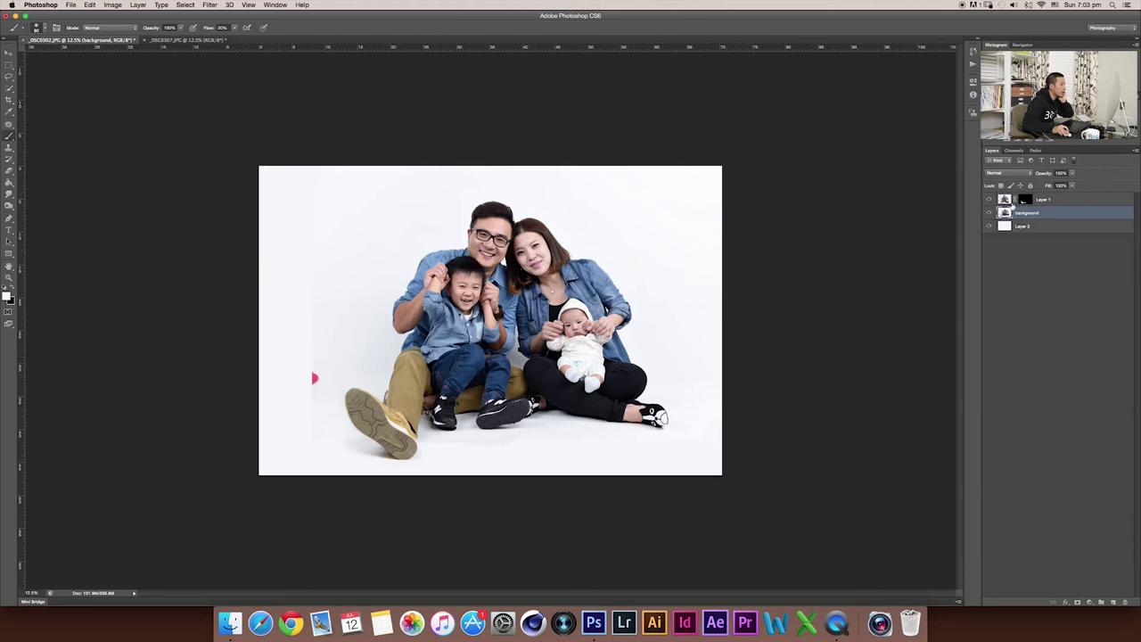
click(1071, 201)
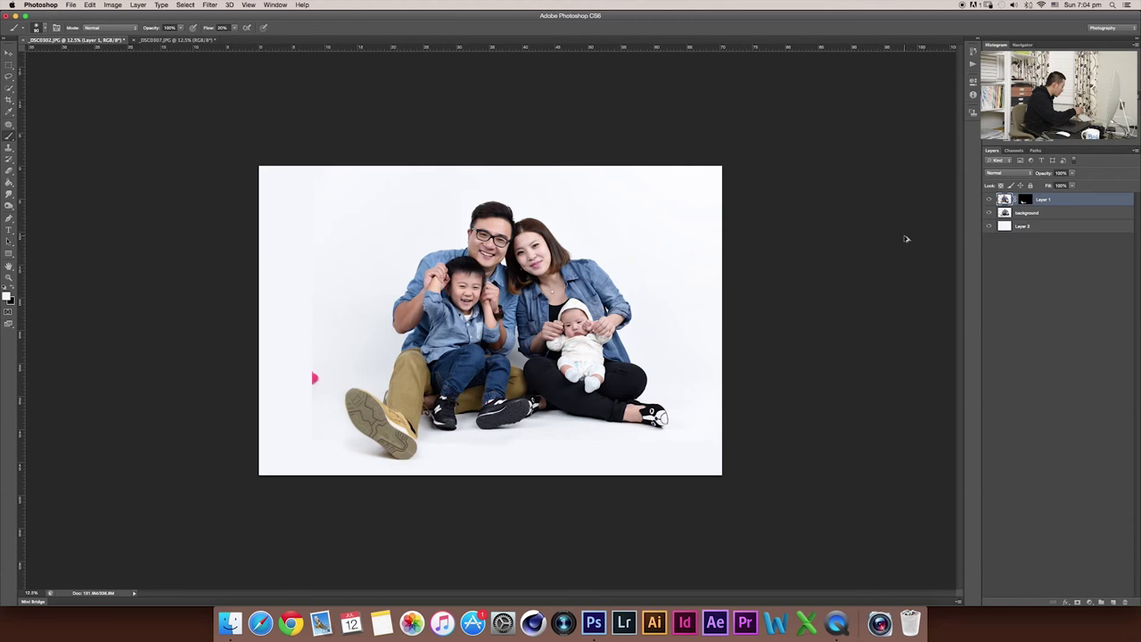
key(super+alt+shift+e)
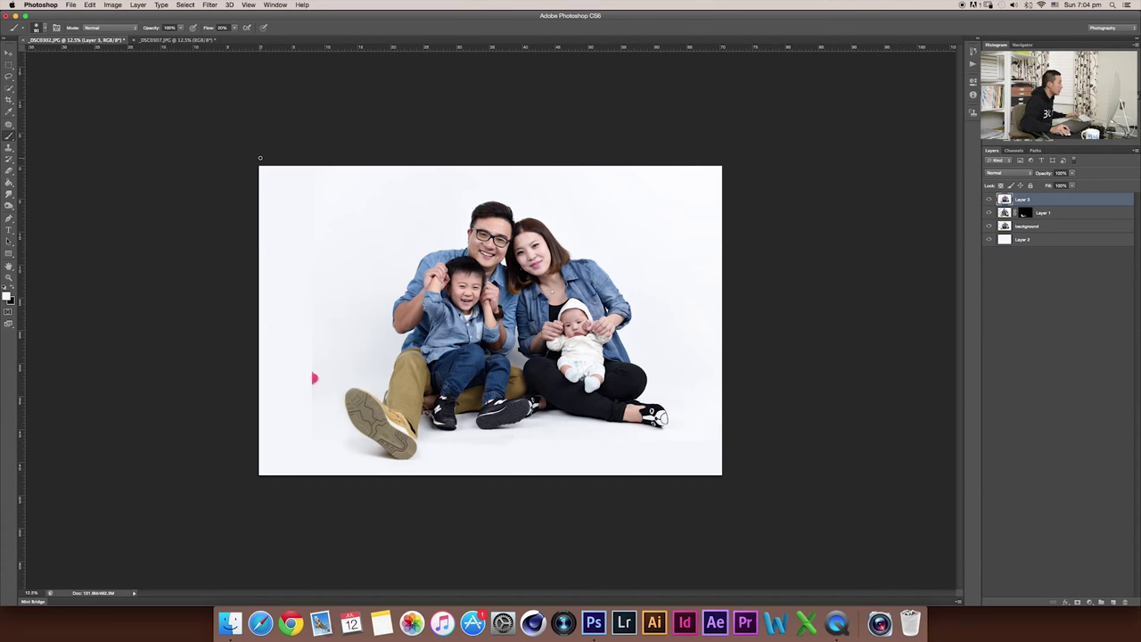
Paint over the upper part of the backdrop seam left of the family on Layer 3 with a much larger brush
right_click(12, 138)
click(33, 138)
drag(9, 135, 31, 136)
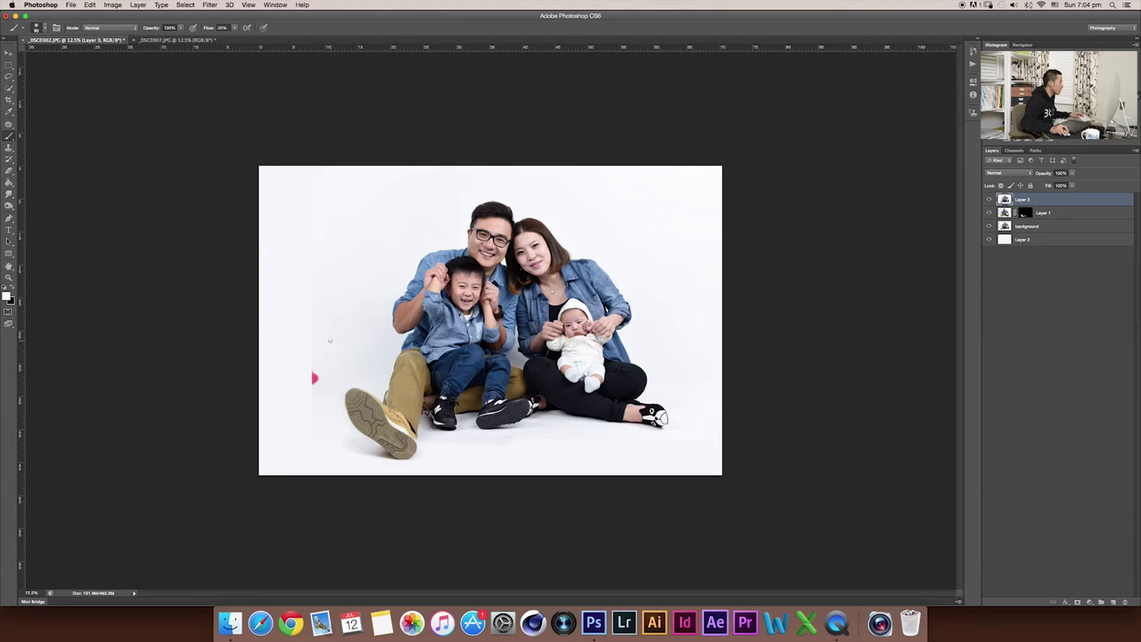
key(super+equal)
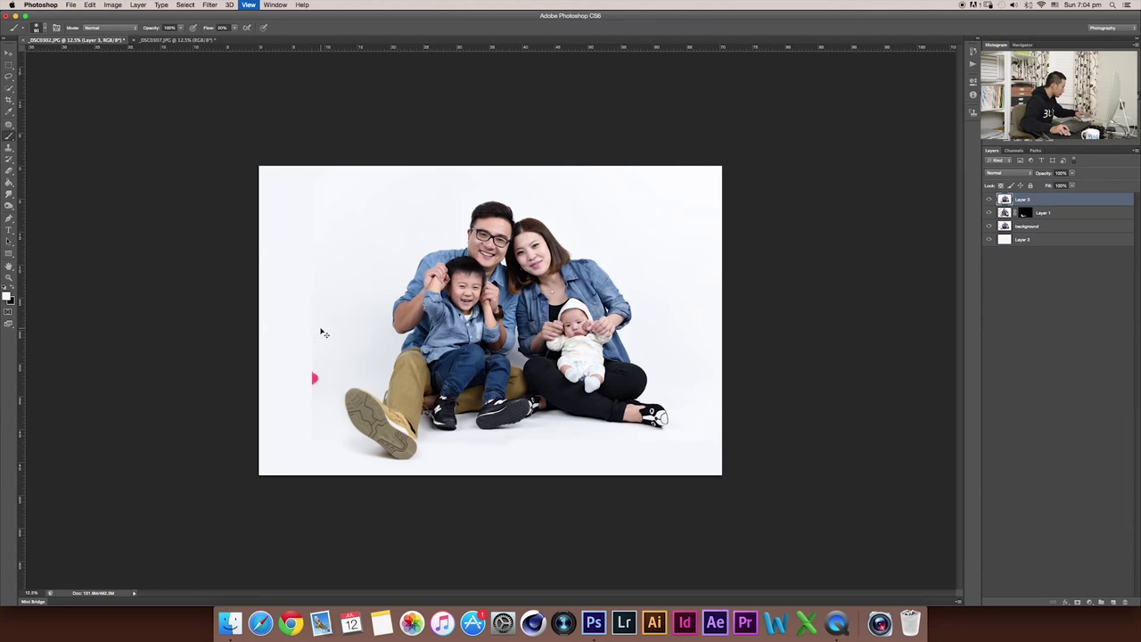
drag(260, 280, 260, 255)
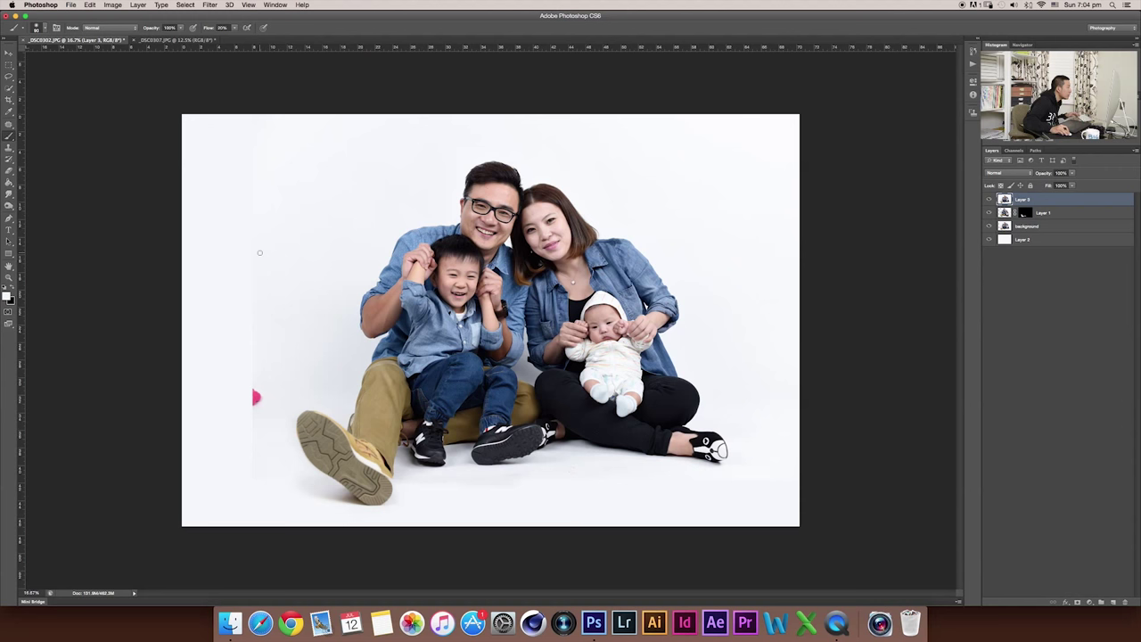
key(bracketright)
key(bracketright)
key(bracketright)
key(bracketright)
key(bracketright)
key(bracketright)
key(bracketright)
key(bracketright)
key(bracketright)
key(bracketright)
key(bracketright)
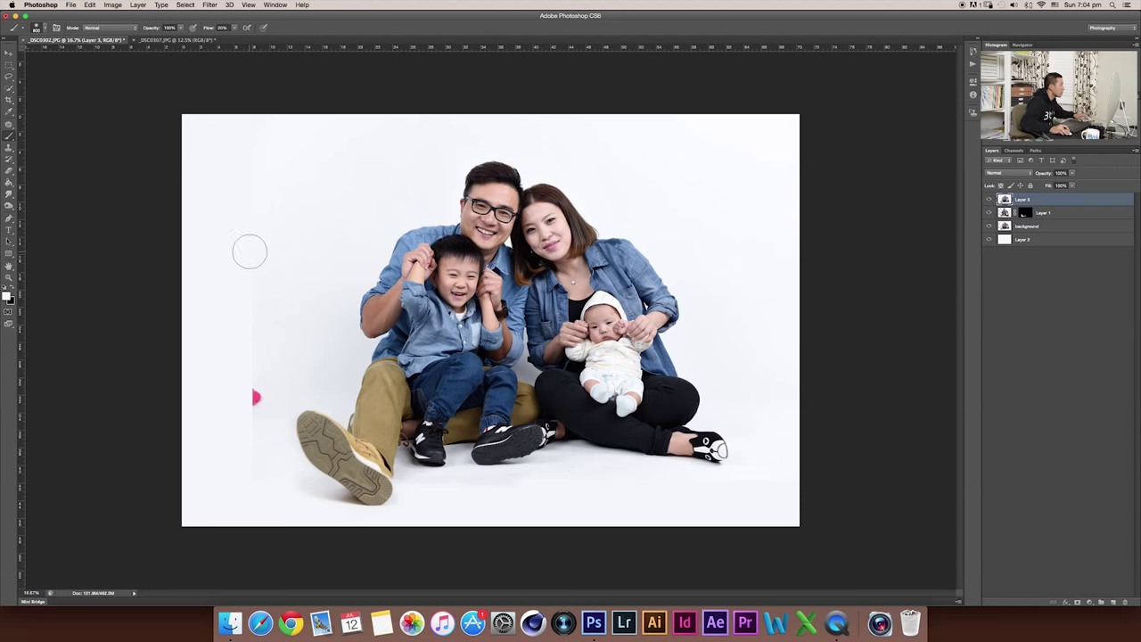
key(bracketleft)
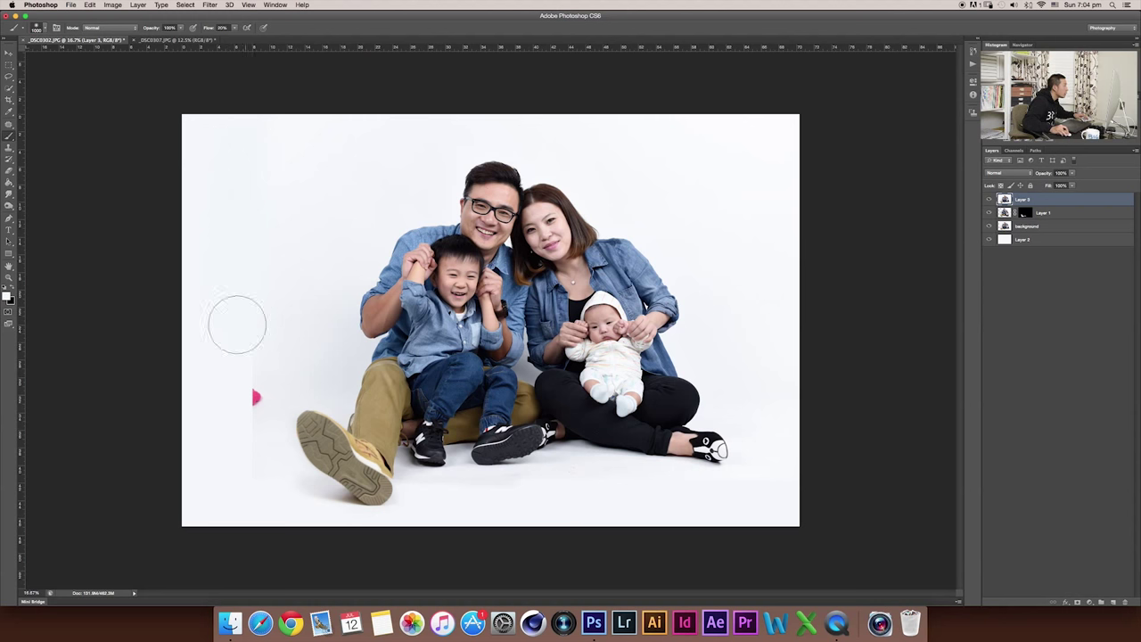
Paint out the pink object and the rest of the vertical backdrop seam left of the father's shoe
key(bracketleft)
key(bracketleft)
mouse_move(239, 310)
mouse_down()
mouse_move(248, 409)
mouse_move(249, 366)
mouse_move(260, 366)
mouse_move(244, 418)
mouse_move(243, 371)
mouse_move(244, 480)
mouse_move(242, 450)
mouse_move(266, 478)
mouse_move(242, 459)
mouse_up()
key(bracketleft)
key(bracketright)
key(bracketright)
key(bracketright)
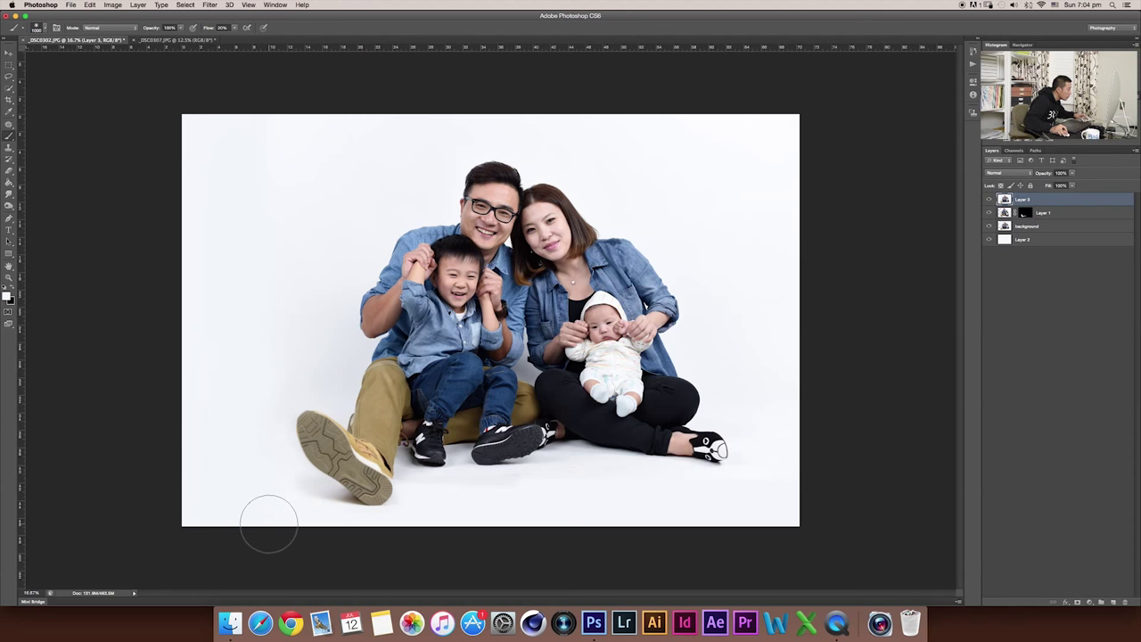
Blend the horizontal floor seam below the family's feet into the extended backdrop with a smaller brush
key(super+plus)
drag(331, 455, 293, 336)
key(super+plus)
key(bracketleft)
key(bracketleft)
key(bracketleft)
key(bracketleft)
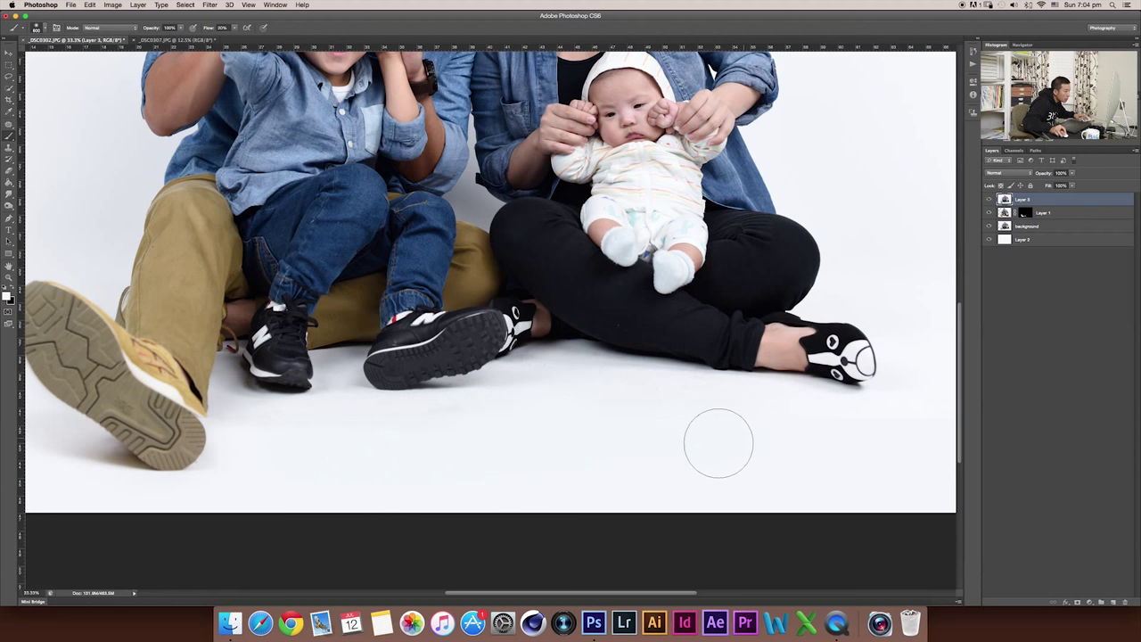
drag(719, 446, 469, 448)
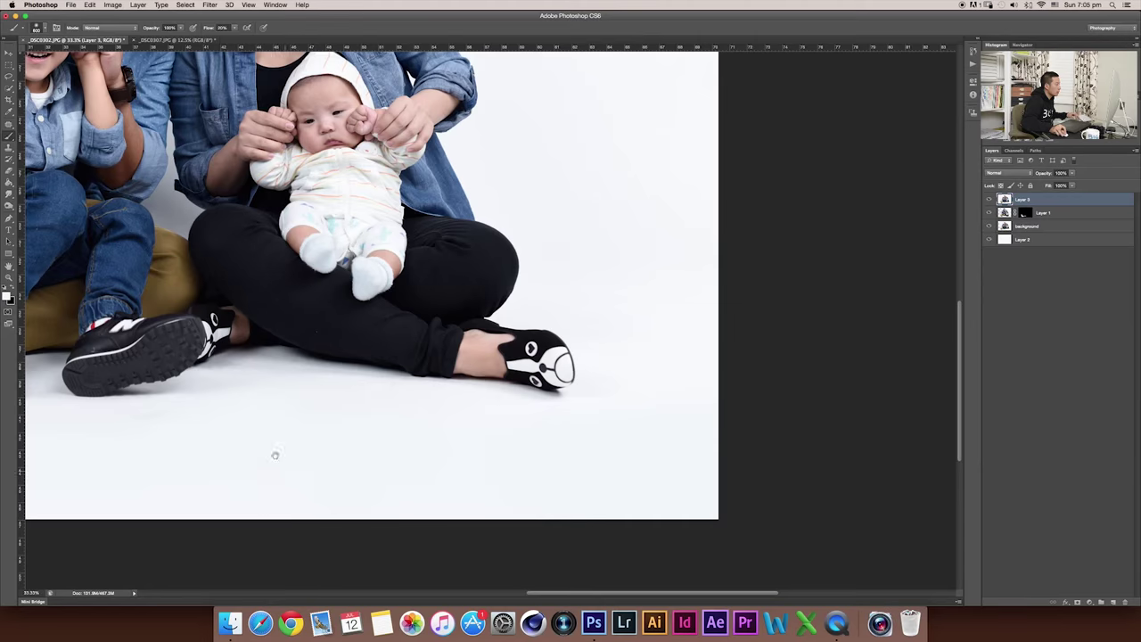
drag(276, 455, 443, 469)
drag(369, 404, 315, 303)
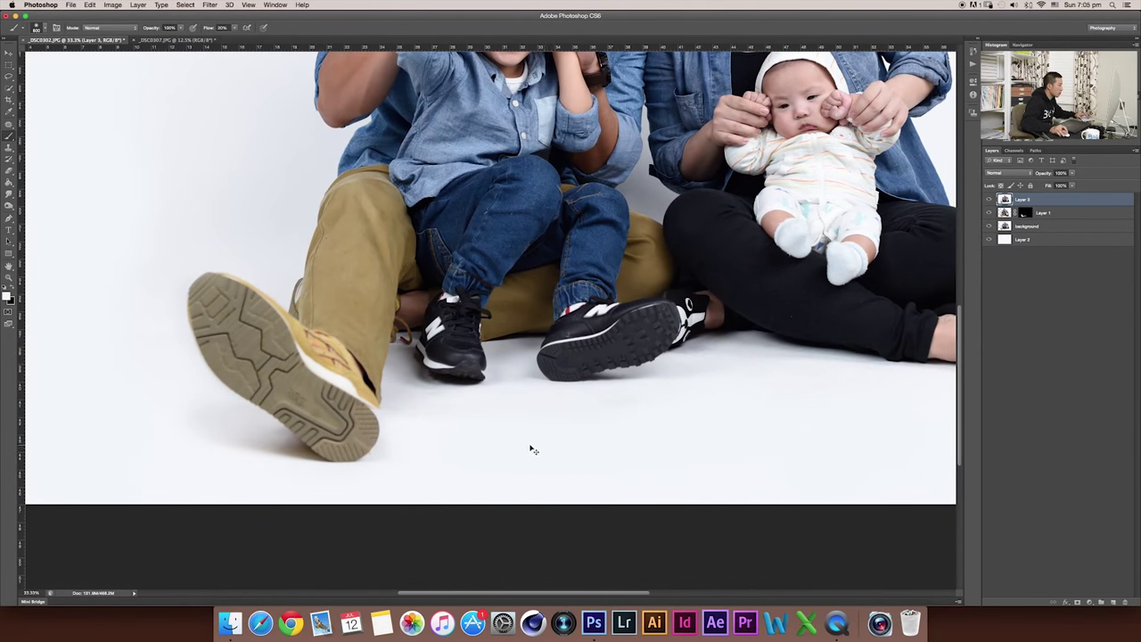
Compare the whole picture with and without Layer 3 and examine the retouched backdrop
key(super+minus)
key(super+minus)
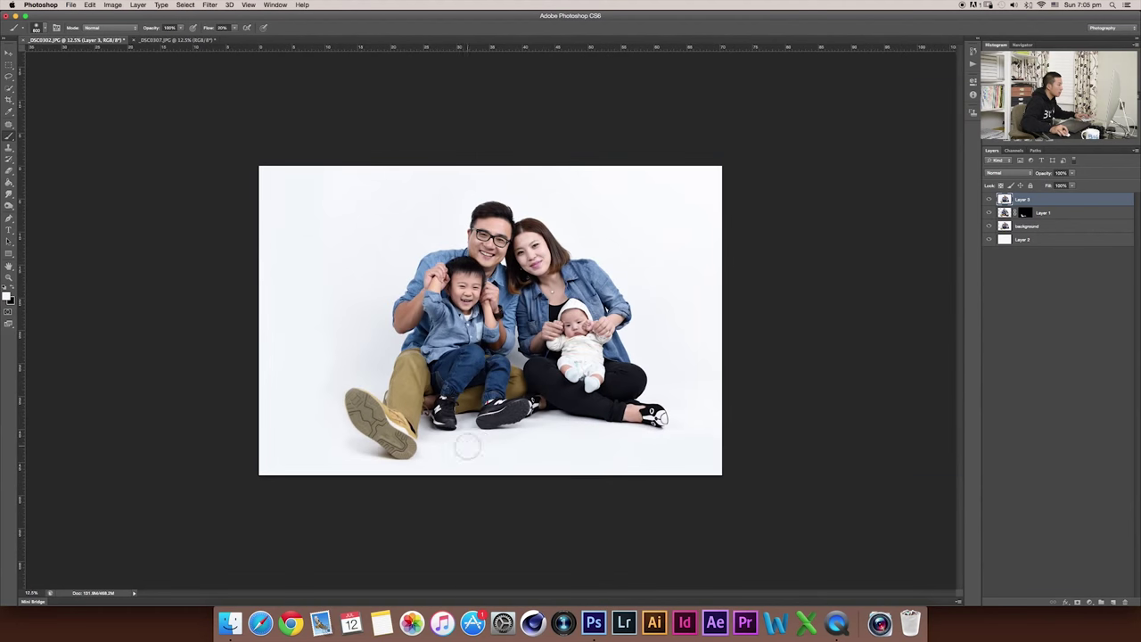
click(988, 200)
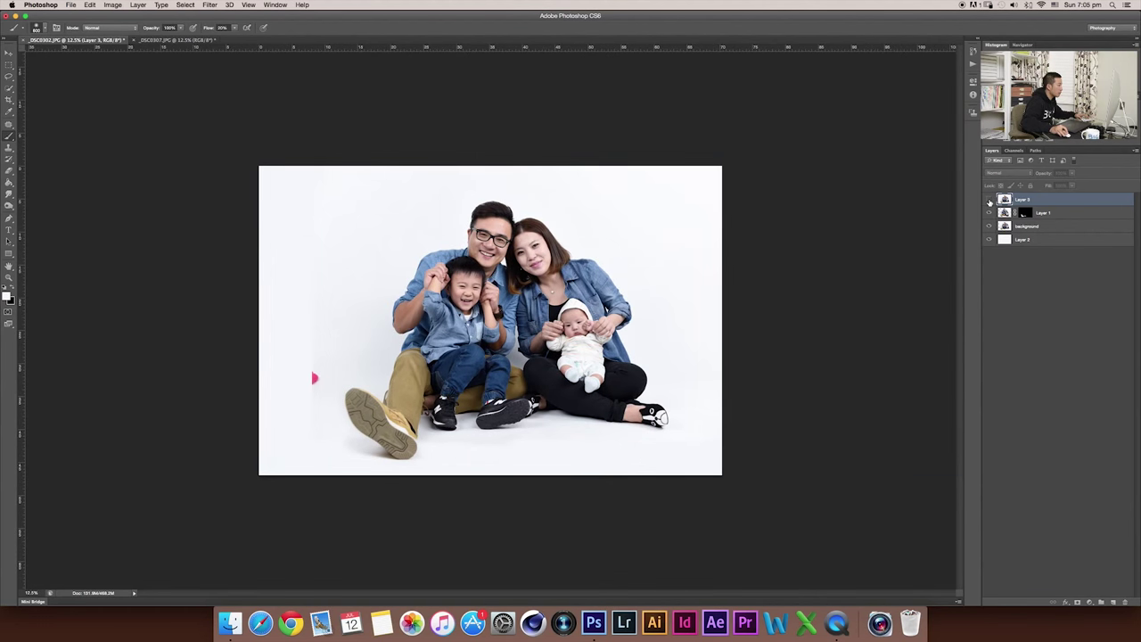
click(989, 200)
click(988, 199)
click(988, 199)
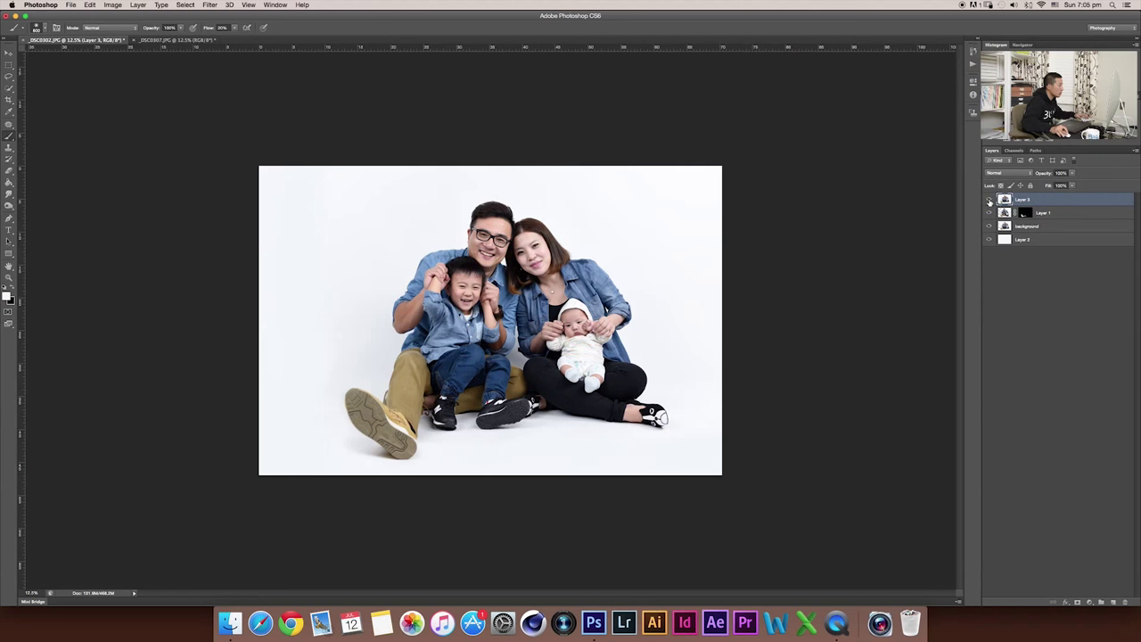
key(super+equal)
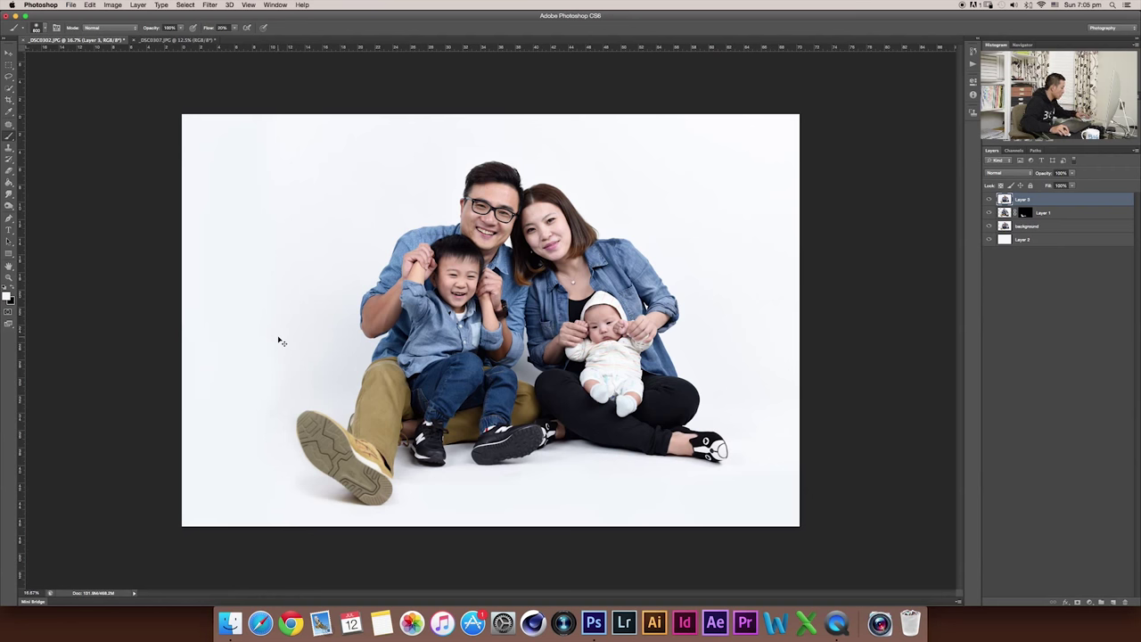
key(super+minus)
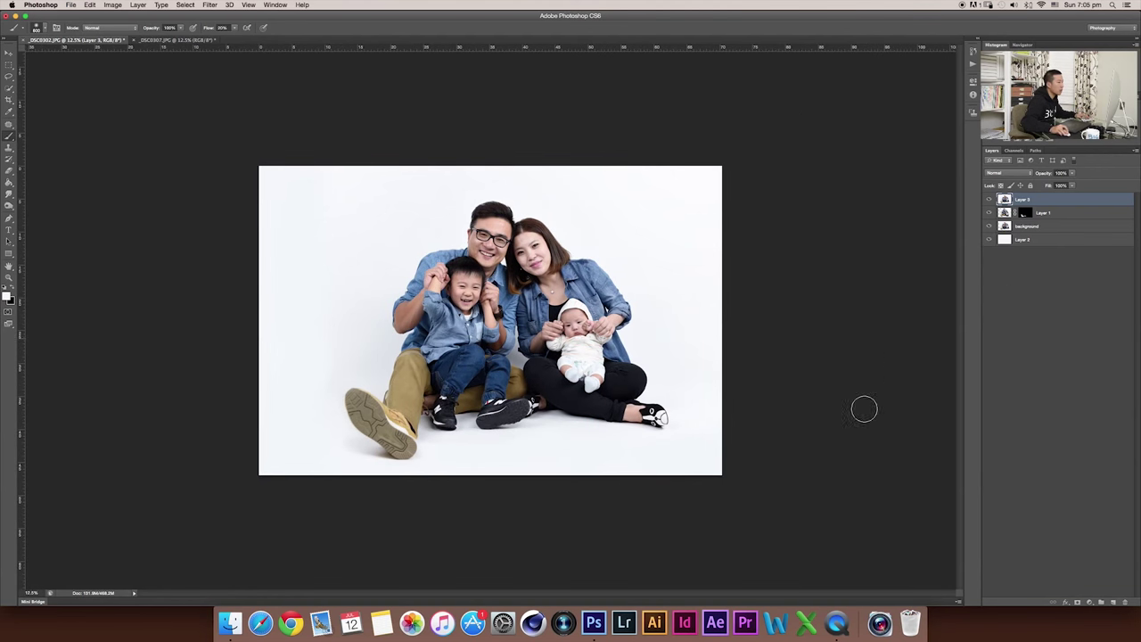
Add a Curves adjustment layer above Layer 3 and move its white point to input 217, output 255
click(1090, 602)
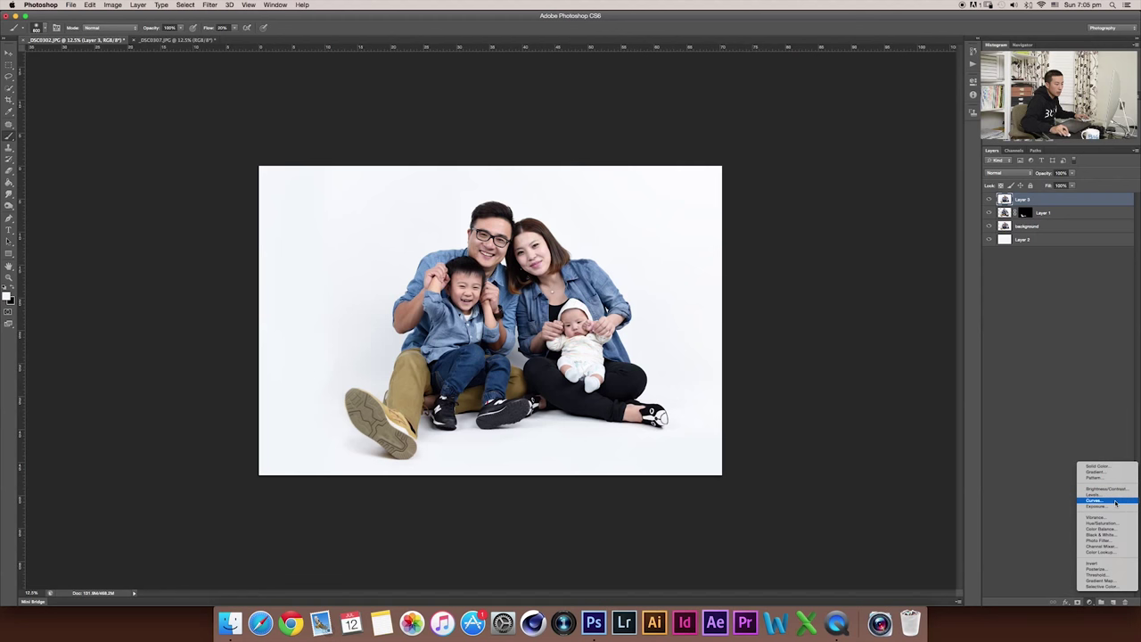
click(1114, 502)
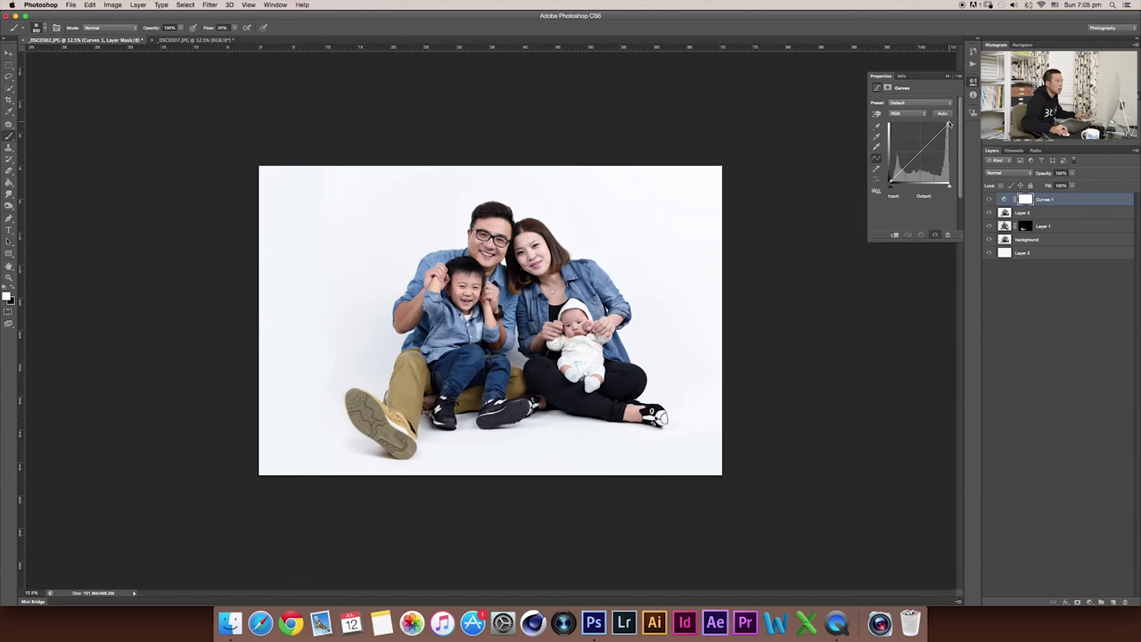
drag(948, 124, 943, 124)
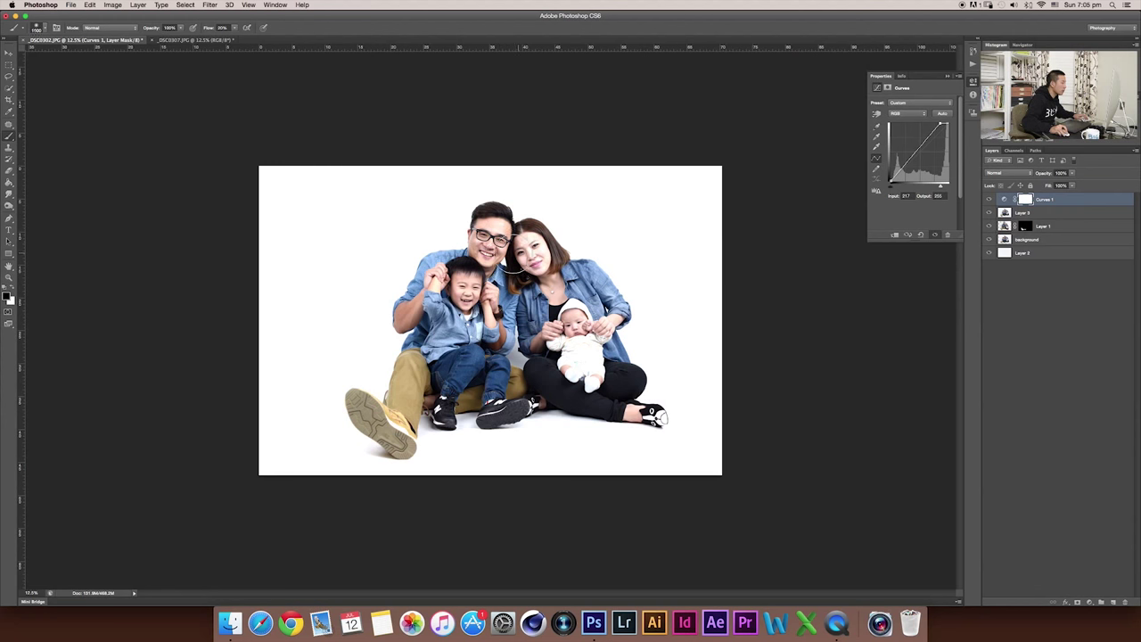
Mask the family out of the Curves adjustment by painting black over them with a large brush
key(bracketright)
key(bracketright)
key(bracketright)
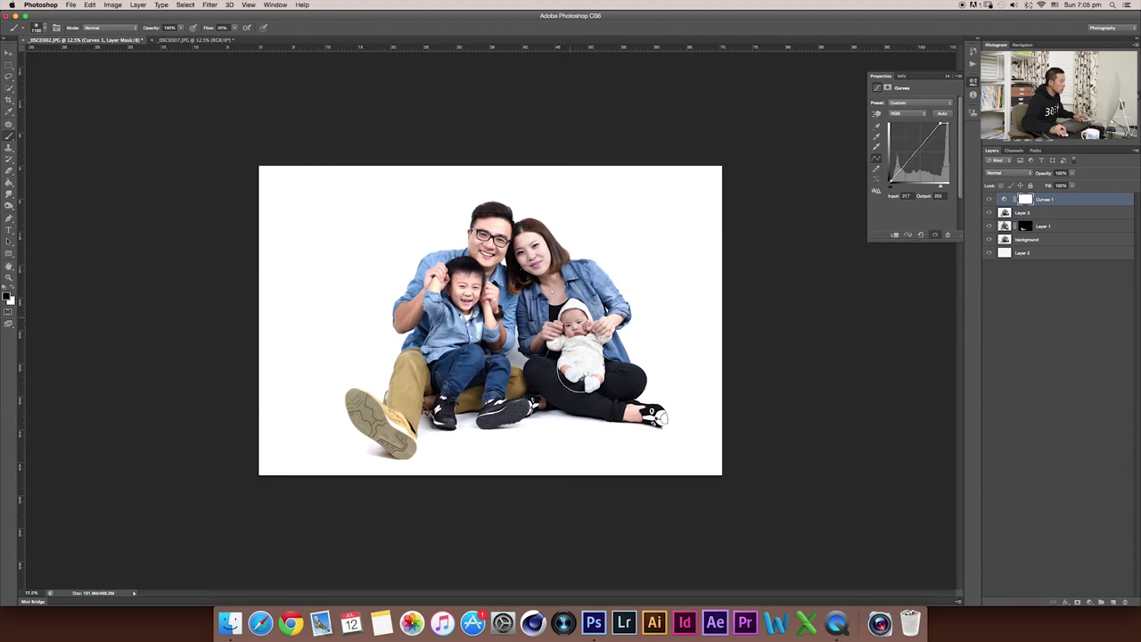
mouse_move(571, 326)
mouse_down()
mouse_move(586, 352)
mouse_move(584, 343)
mouse_up()
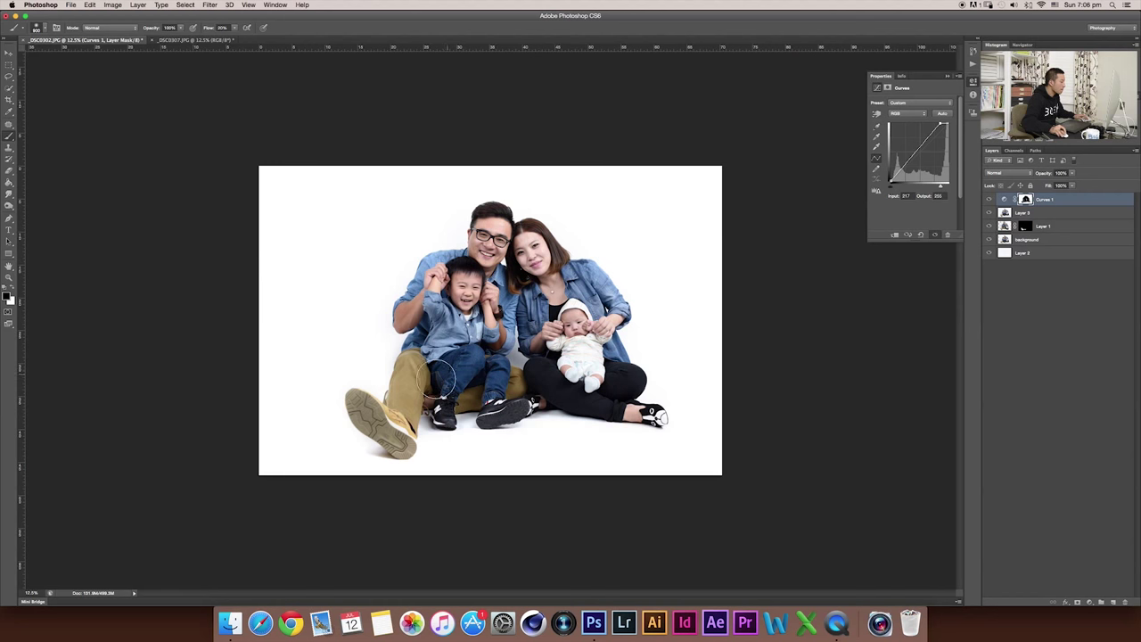
Touch up the Curves mask on the backdrop around the father's shoe with a much smaller brush
key(super+equal)
key(super+equal)
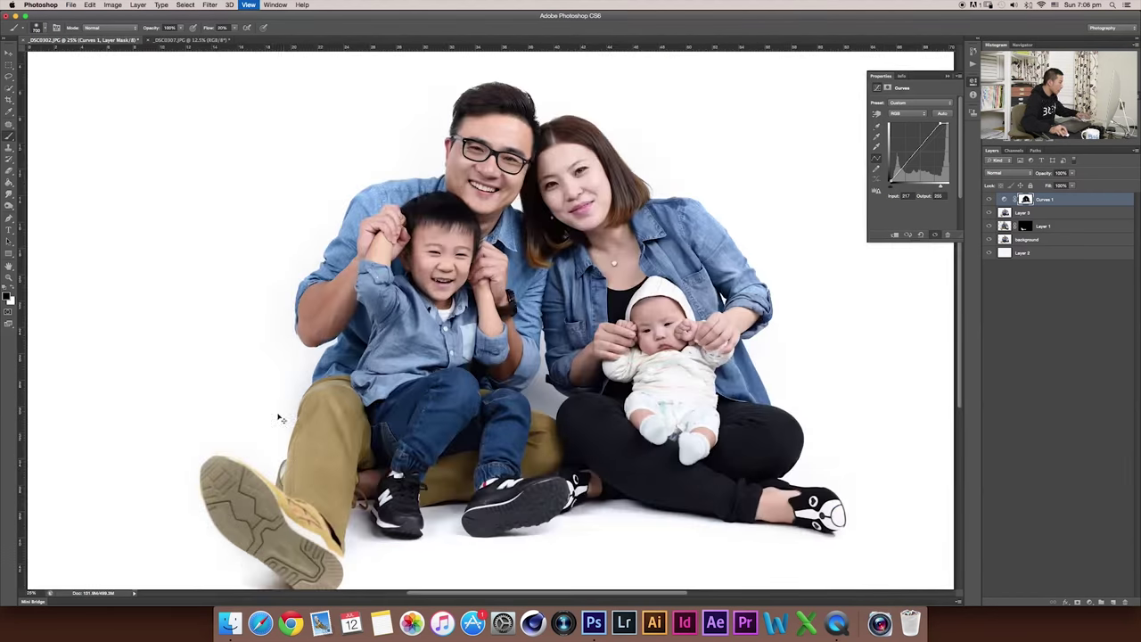
drag(287, 477, 447, 304)
key(bracketleft)
key(bracketleft)
key(bracketleft)
key(bracketleft)
key(bracketleft)
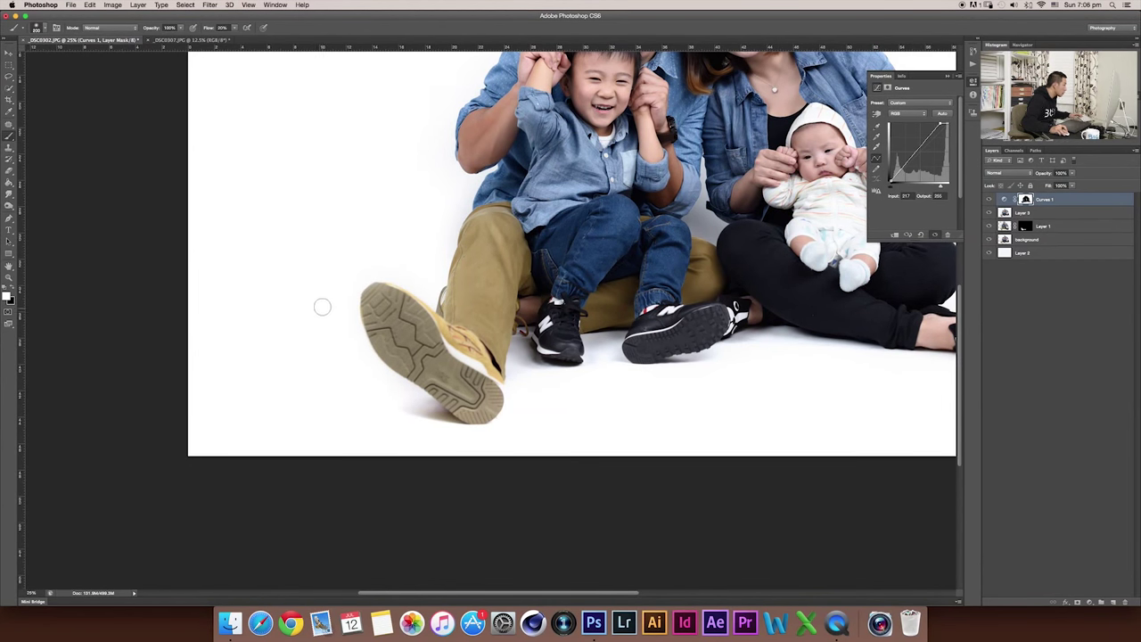
key(x)
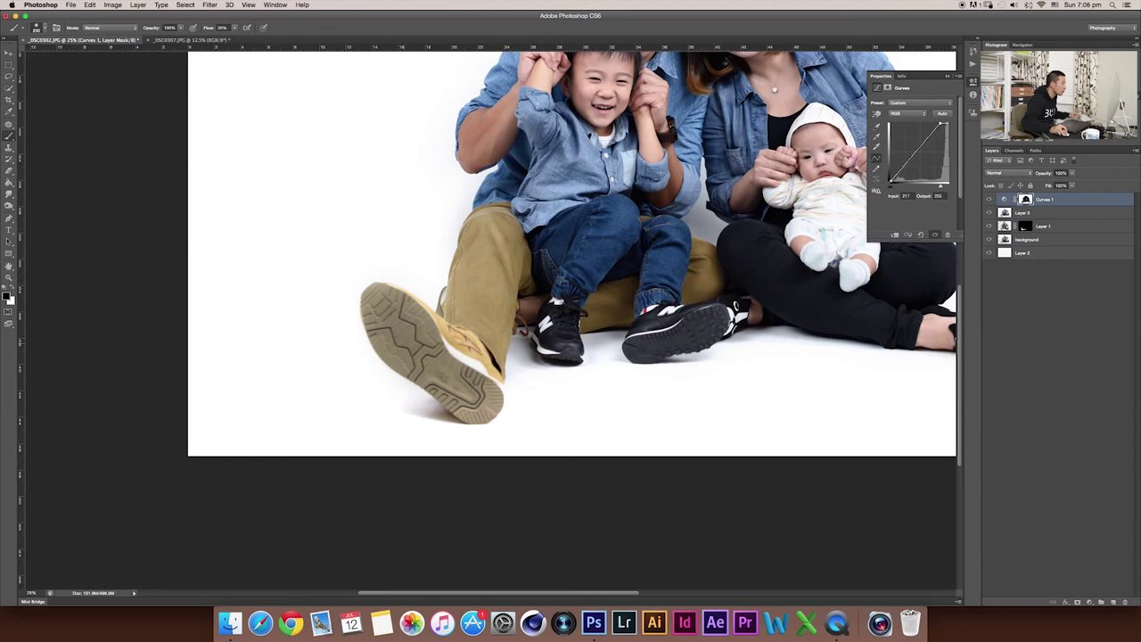
Compare the whole picture with and without the Curves adjustment layer
key(super+minus)
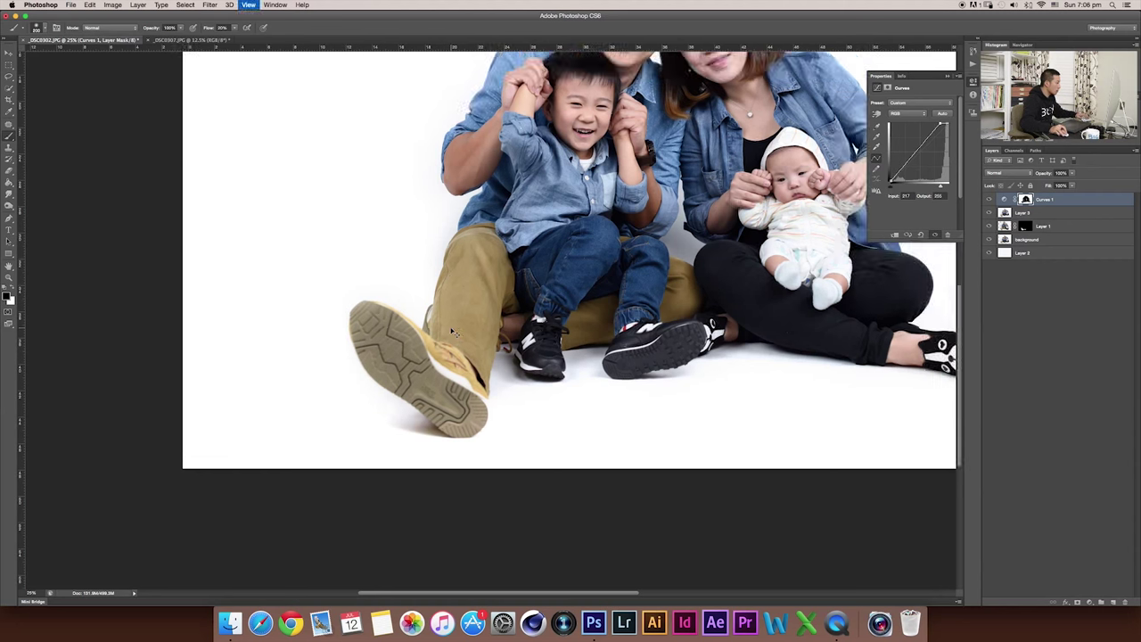
key(super+minus)
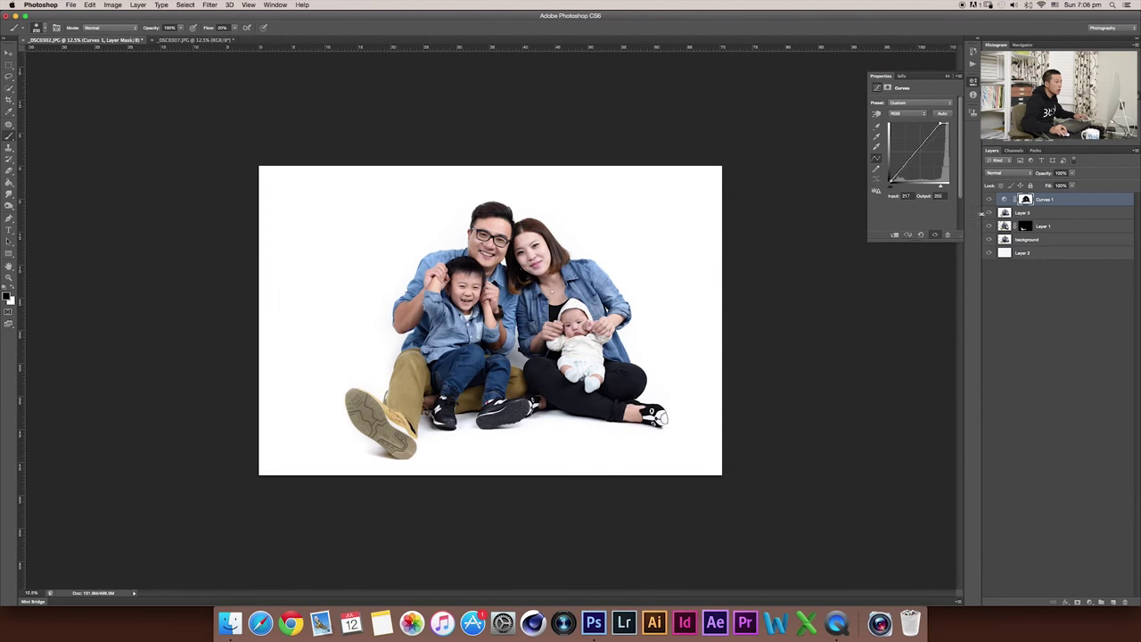
click(988, 200)
click(989, 200)
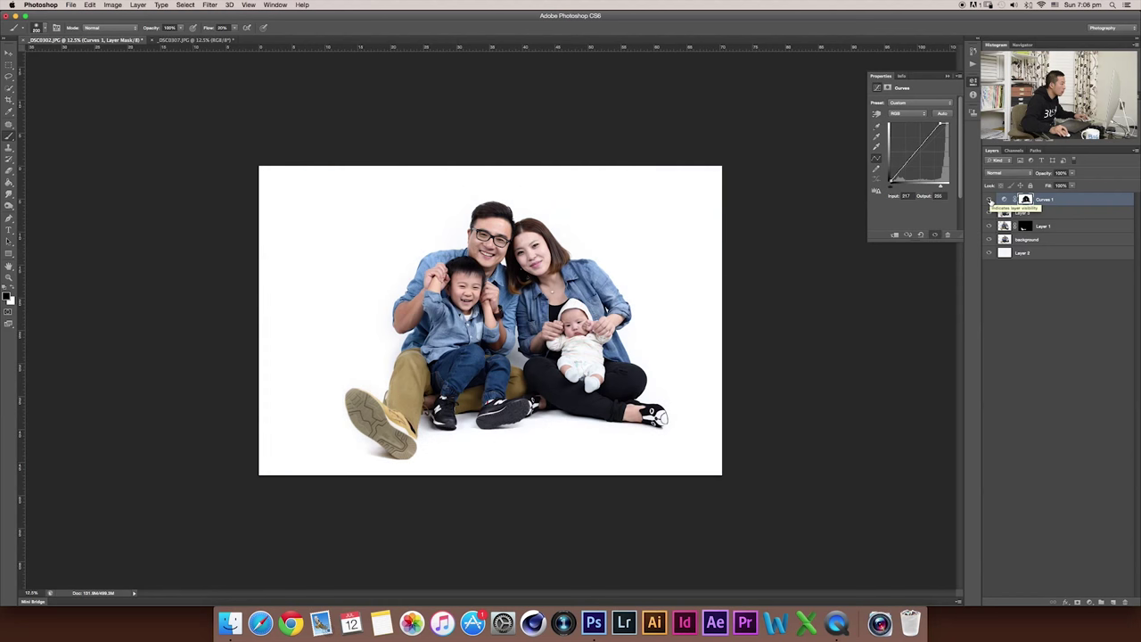
click(989, 199)
click(988, 199)
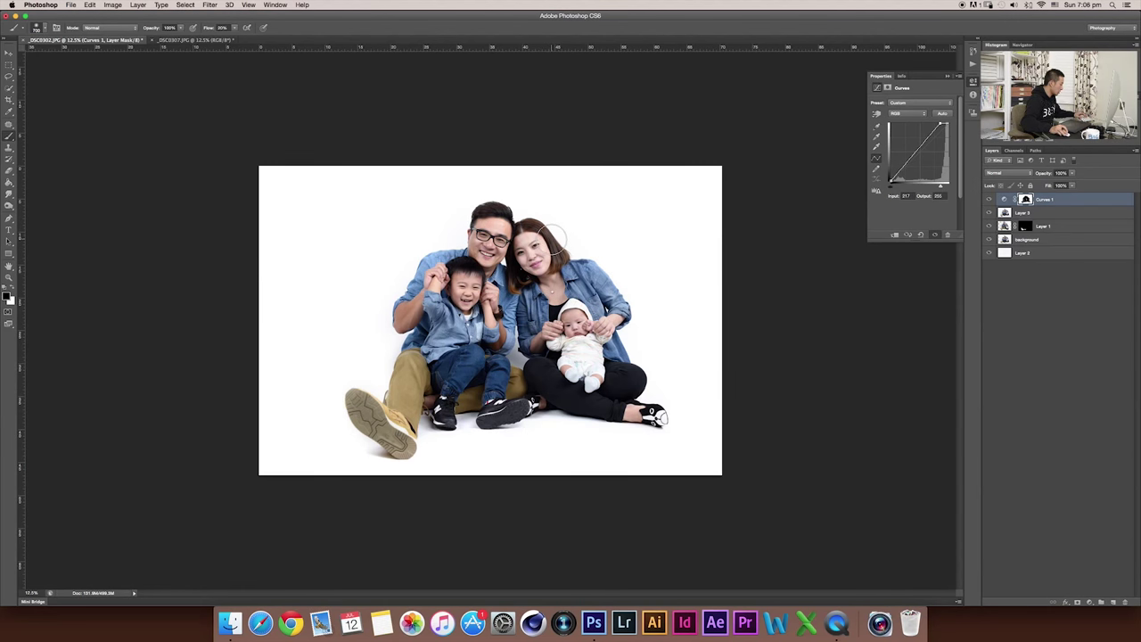
Compare the finished picture with the unretouched composite by hiding and restoring both the Curves adjustment and Layer 3
key(super+equal)
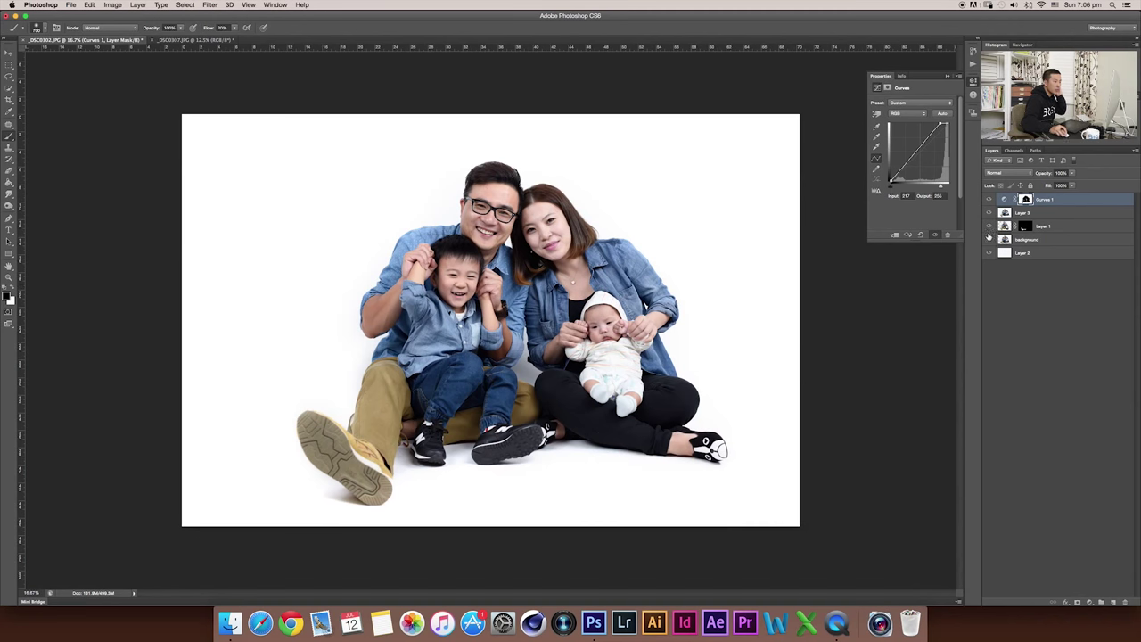
click(989, 200)
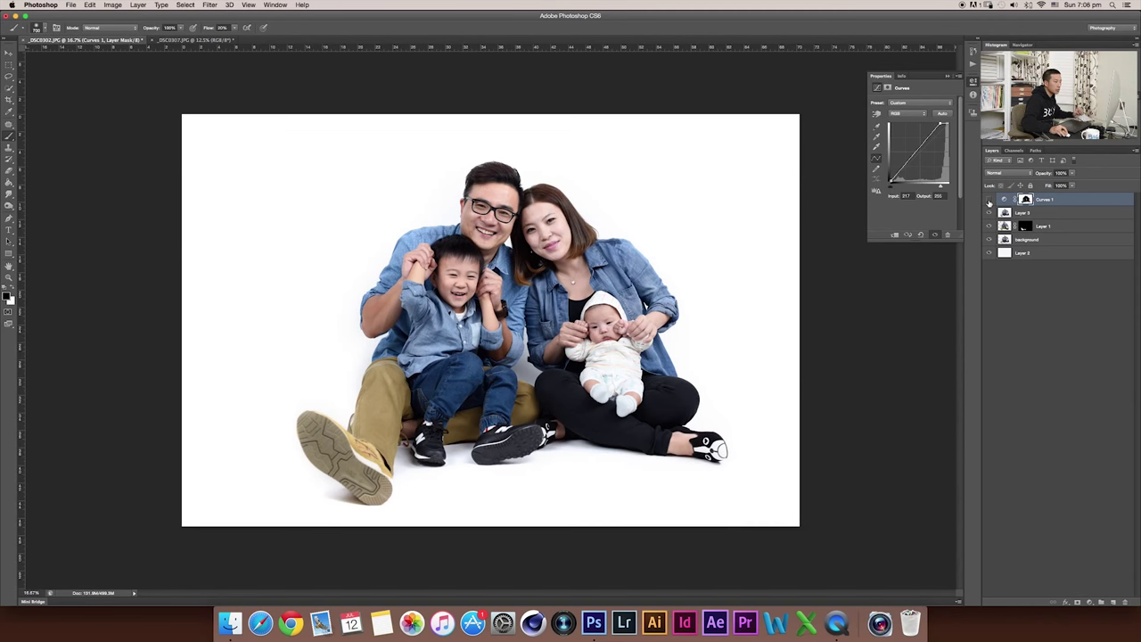
click(989, 232)
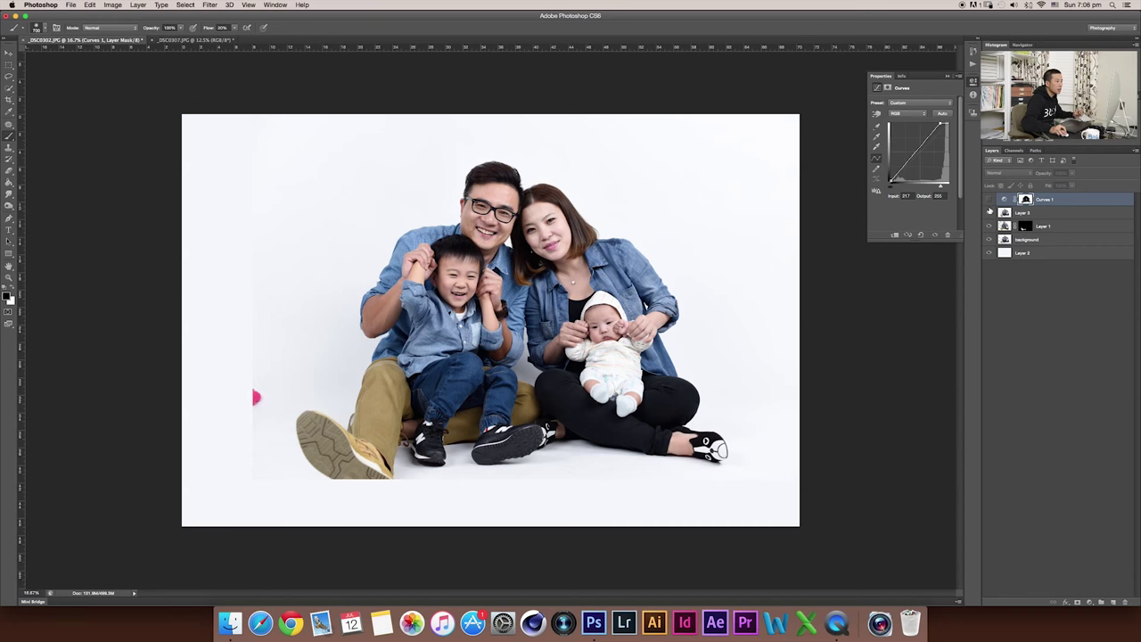
click(988, 200)
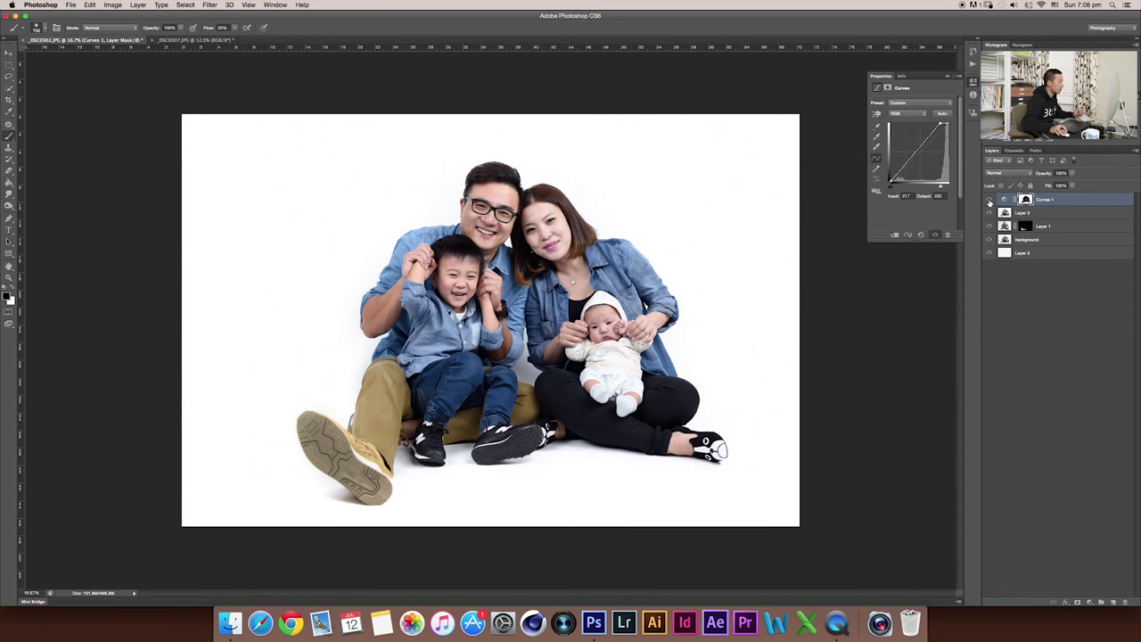